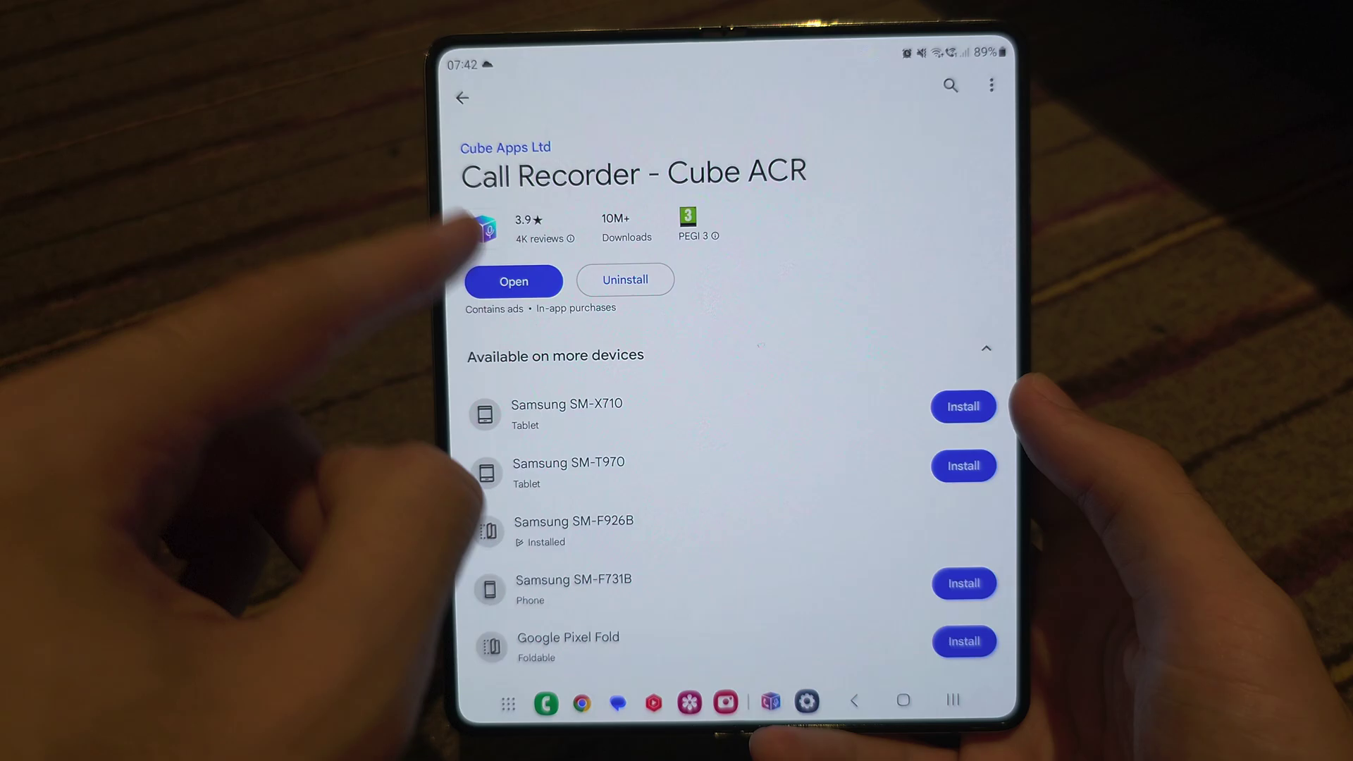
# Launch Cube ACR, allow microphone, contacts and phone access, and exempt it from battery optimisation.
pyautogui.click(512, 283)
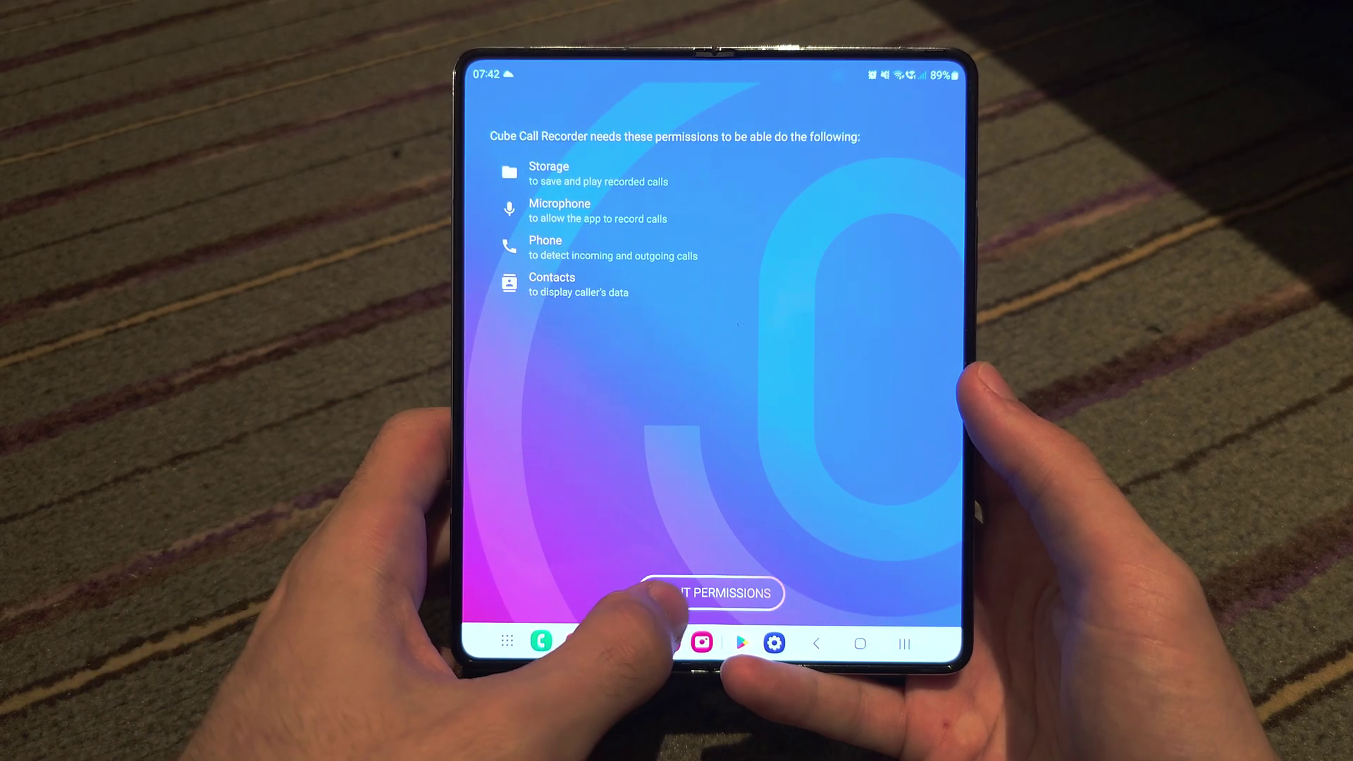
pyautogui.click(710, 594)
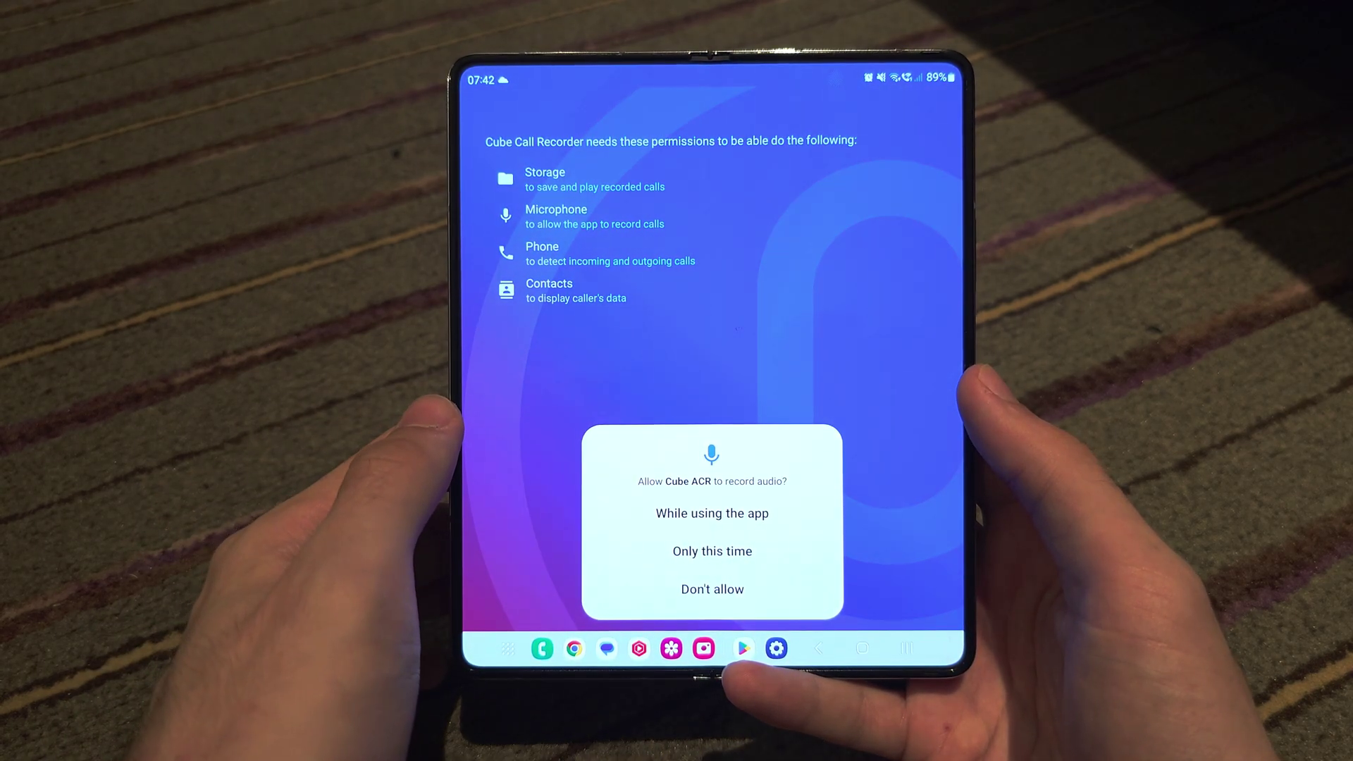
pyautogui.click(688, 513)
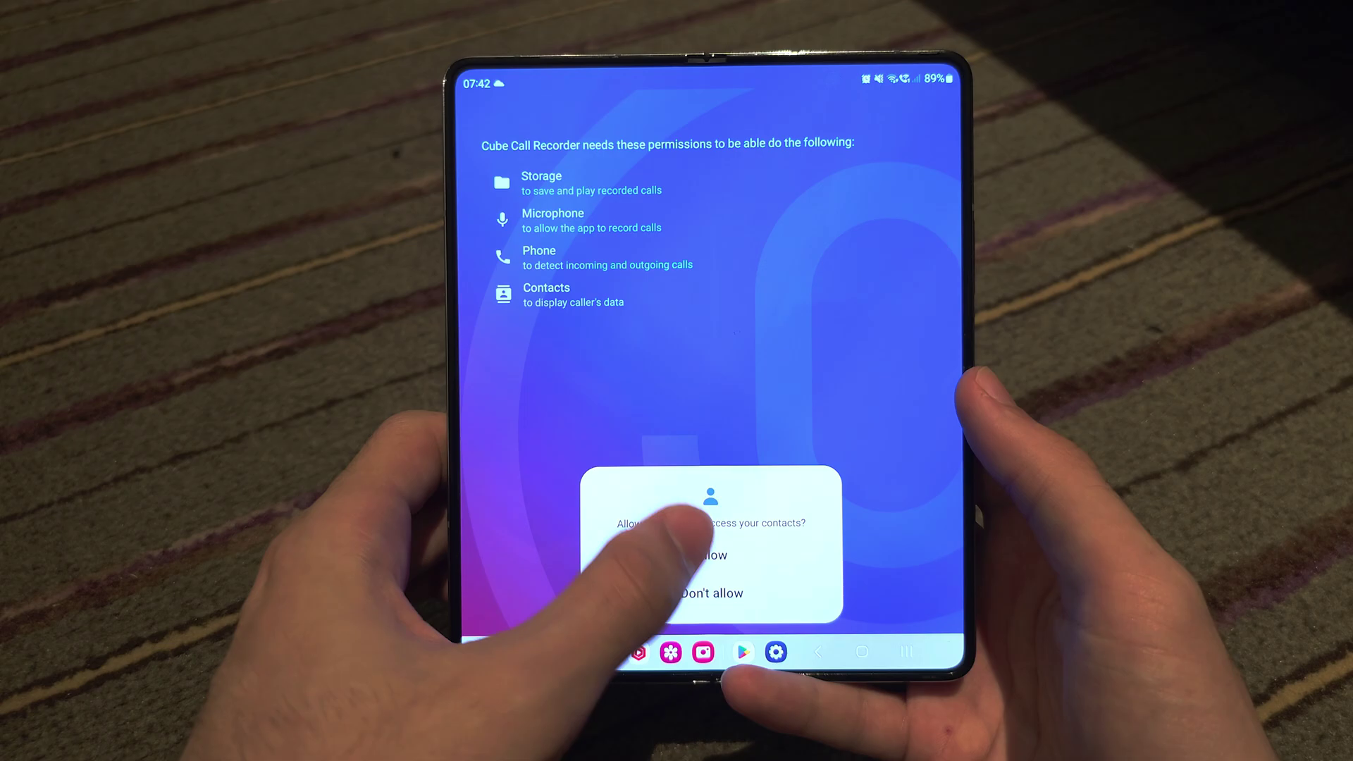
pyautogui.click(698, 555)
pyautogui.click(698, 552)
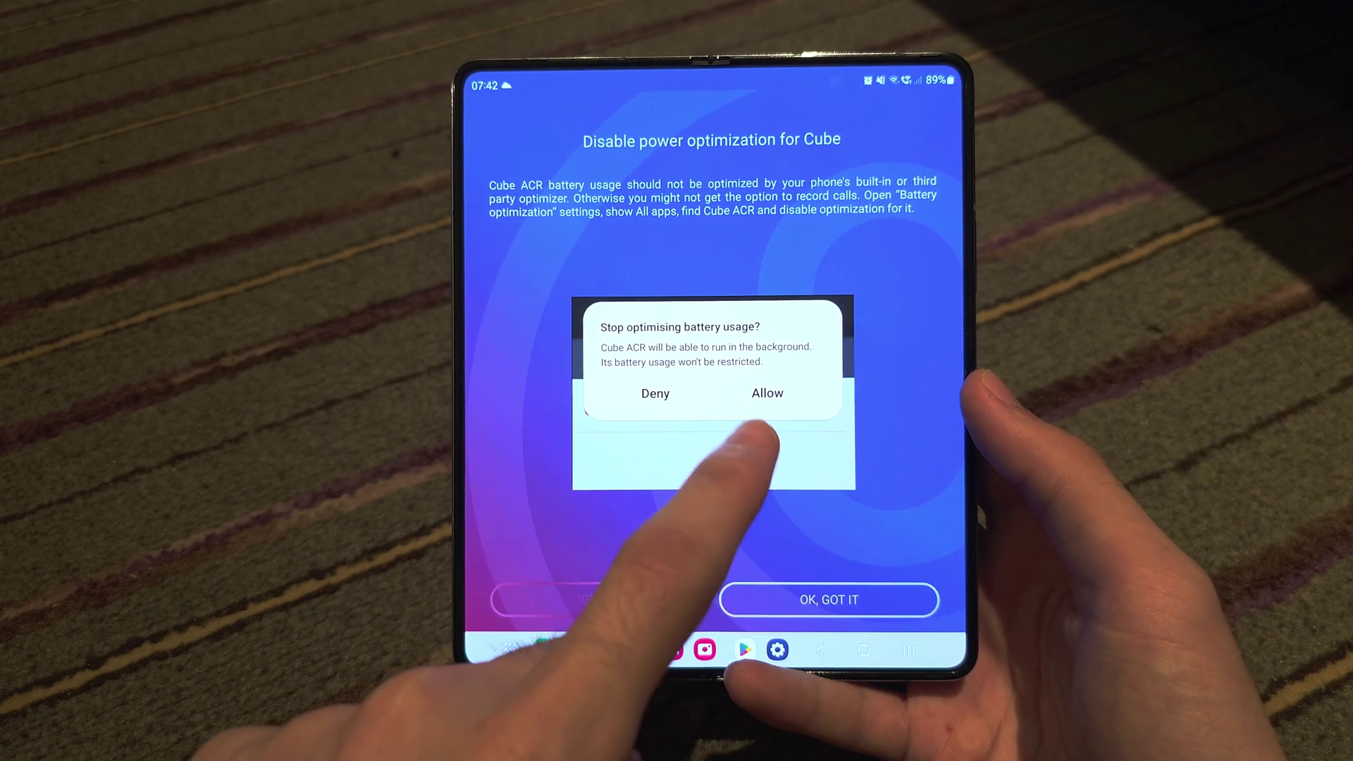
pyautogui.click(782, 394)
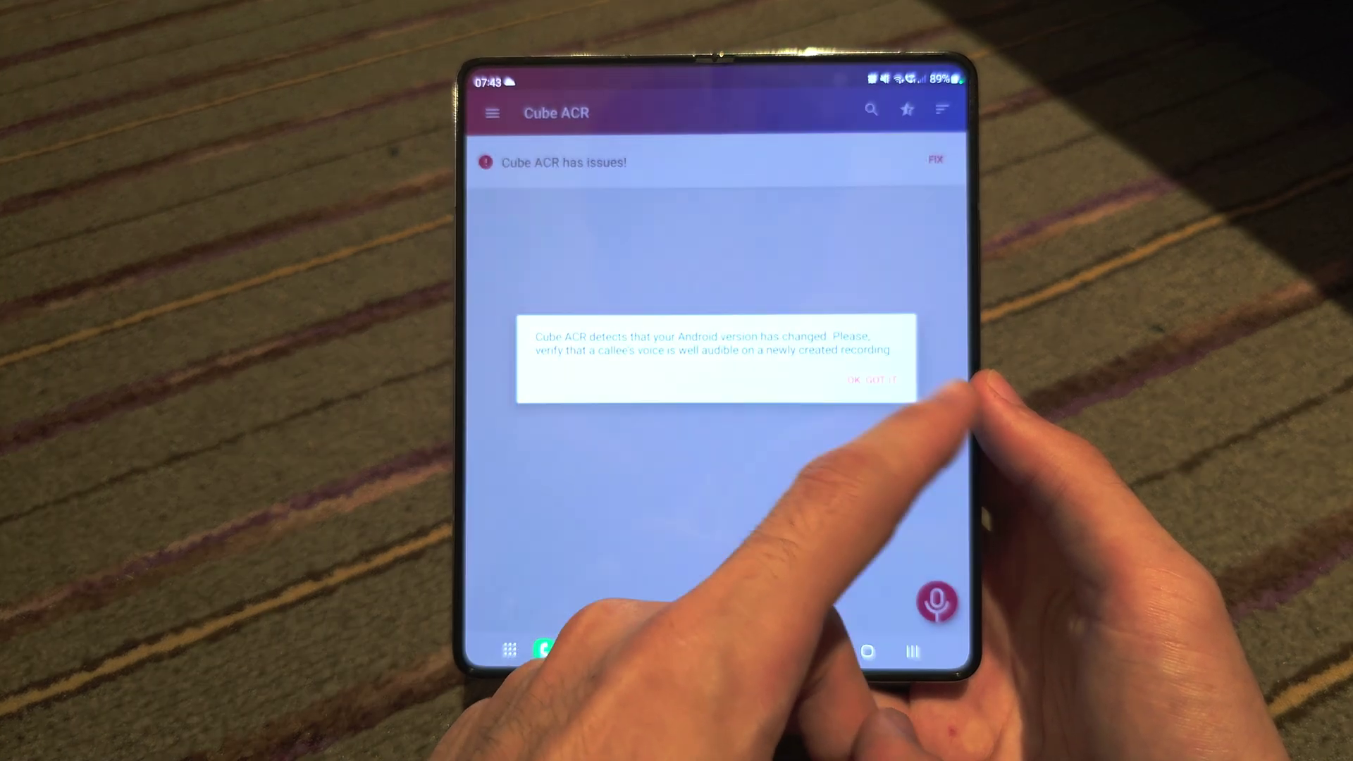
# Dismiss the Android version and Google Play policy notices, then open the Helper guide from the issues banner.
pyautogui.click(871, 380)
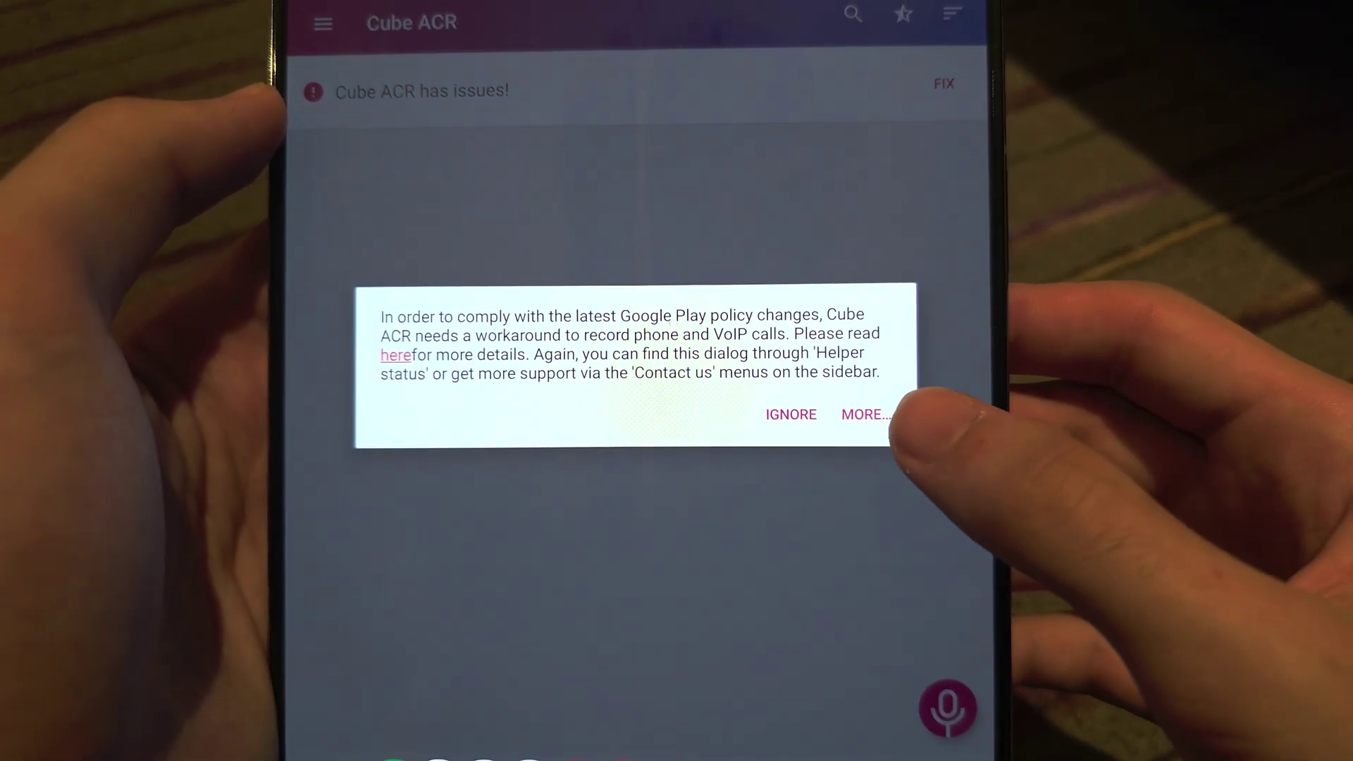
pyautogui.click(791, 415)
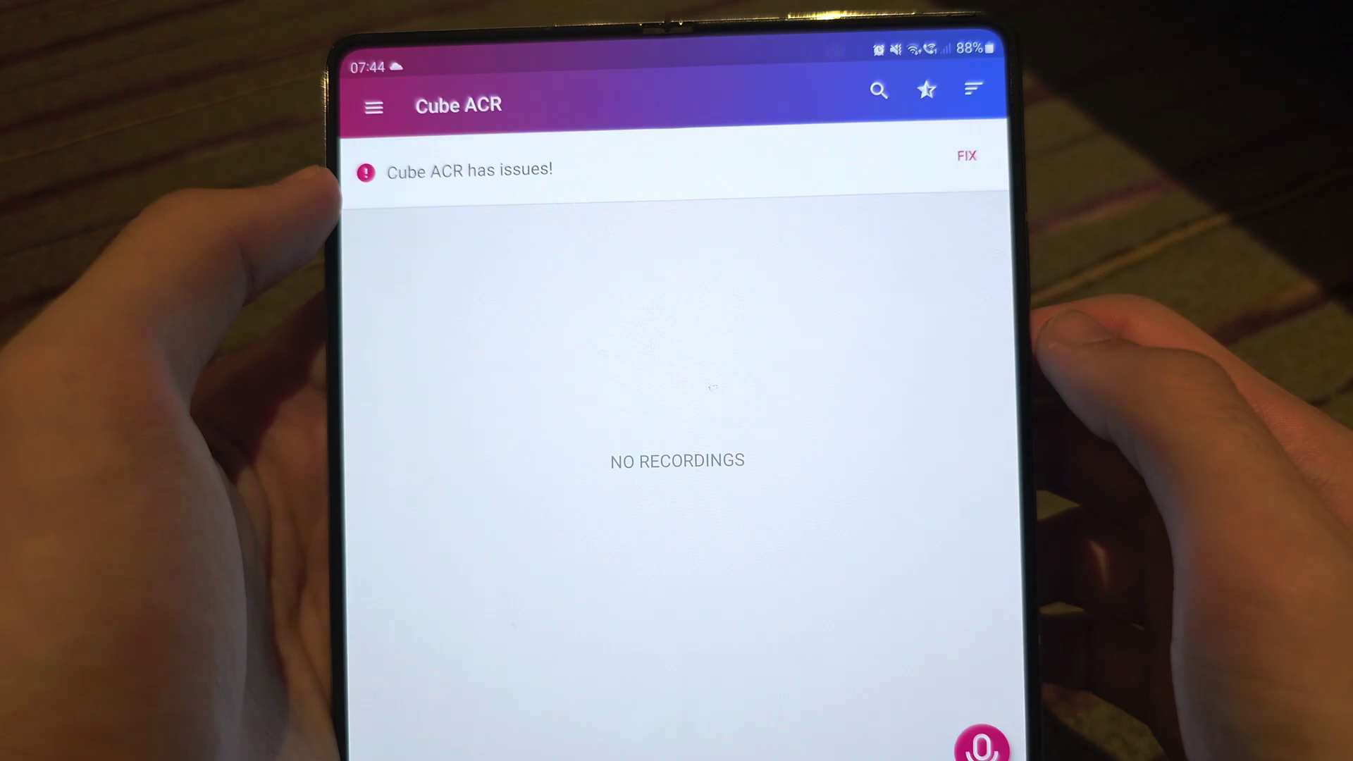
pyautogui.click(967, 156)
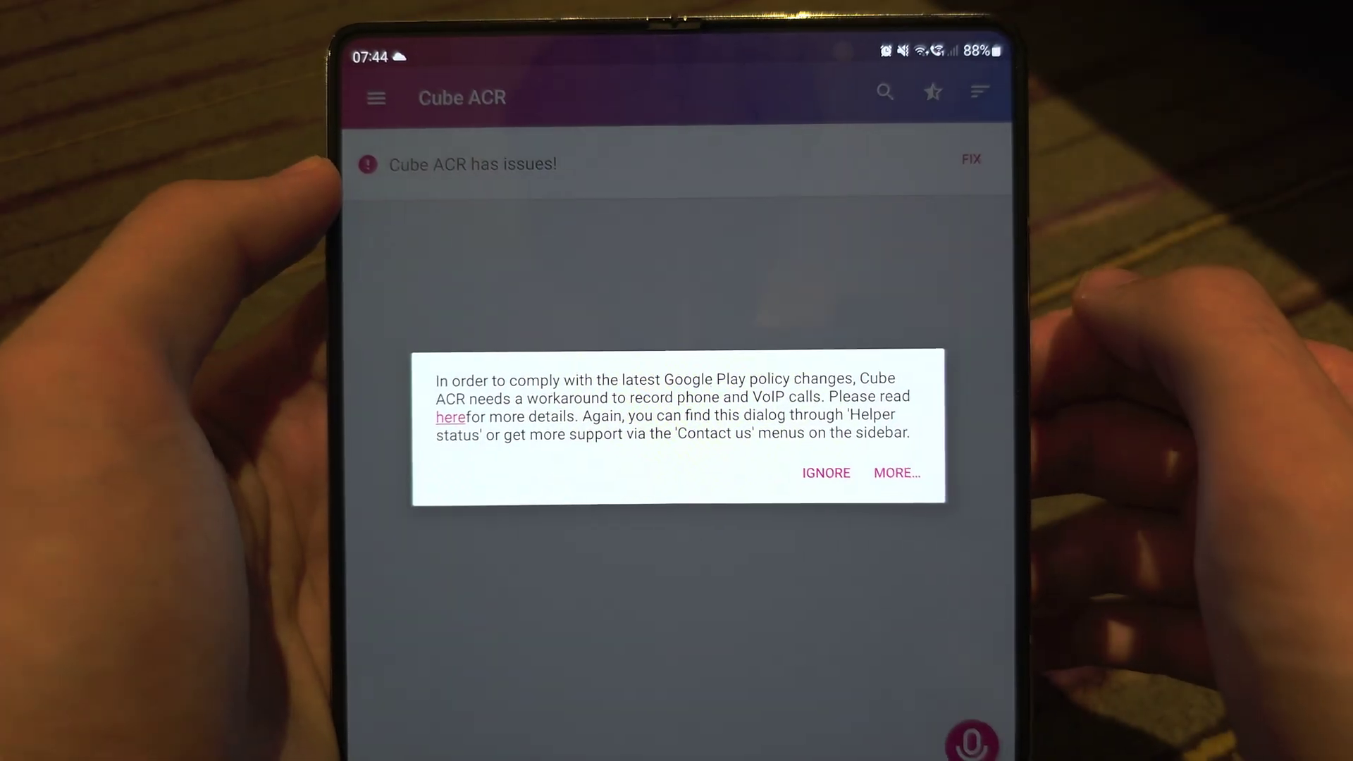
pyautogui.click(897, 473)
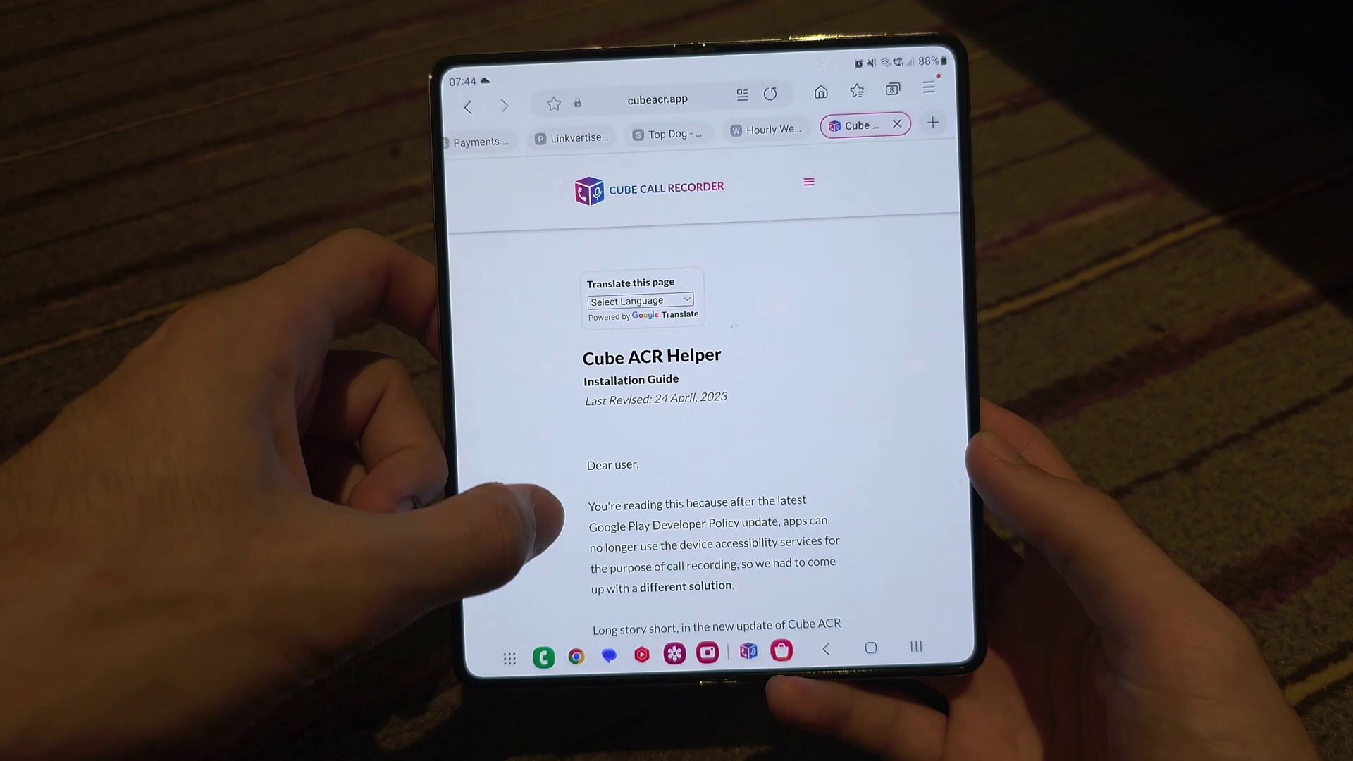
pyautogui.scroll(-3, 708, 423)
pyautogui.scroll(-3, 709, 423)
pyautogui.scroll(-3, 708, 424)
pyautogui.scroll(-2, 709, 422)
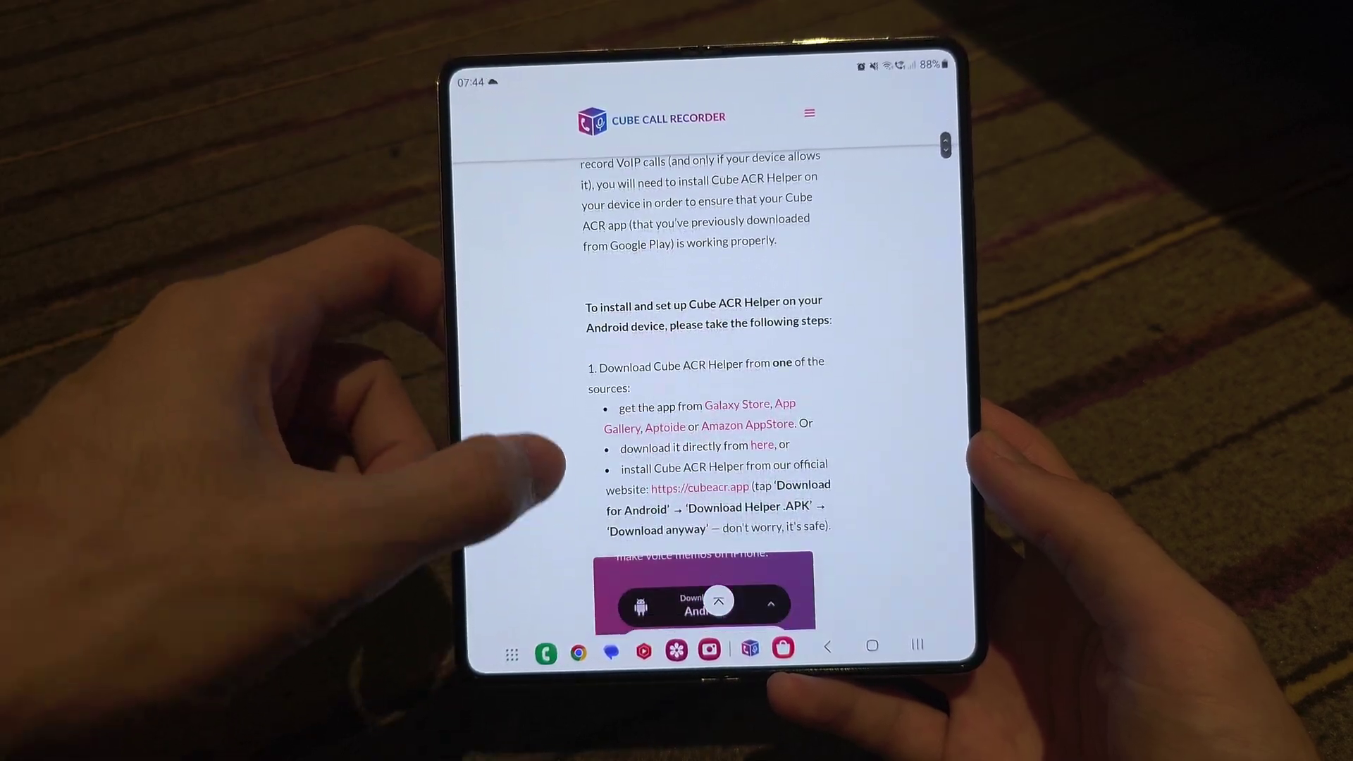
pyautogui.scroll(-1, 703, 371)
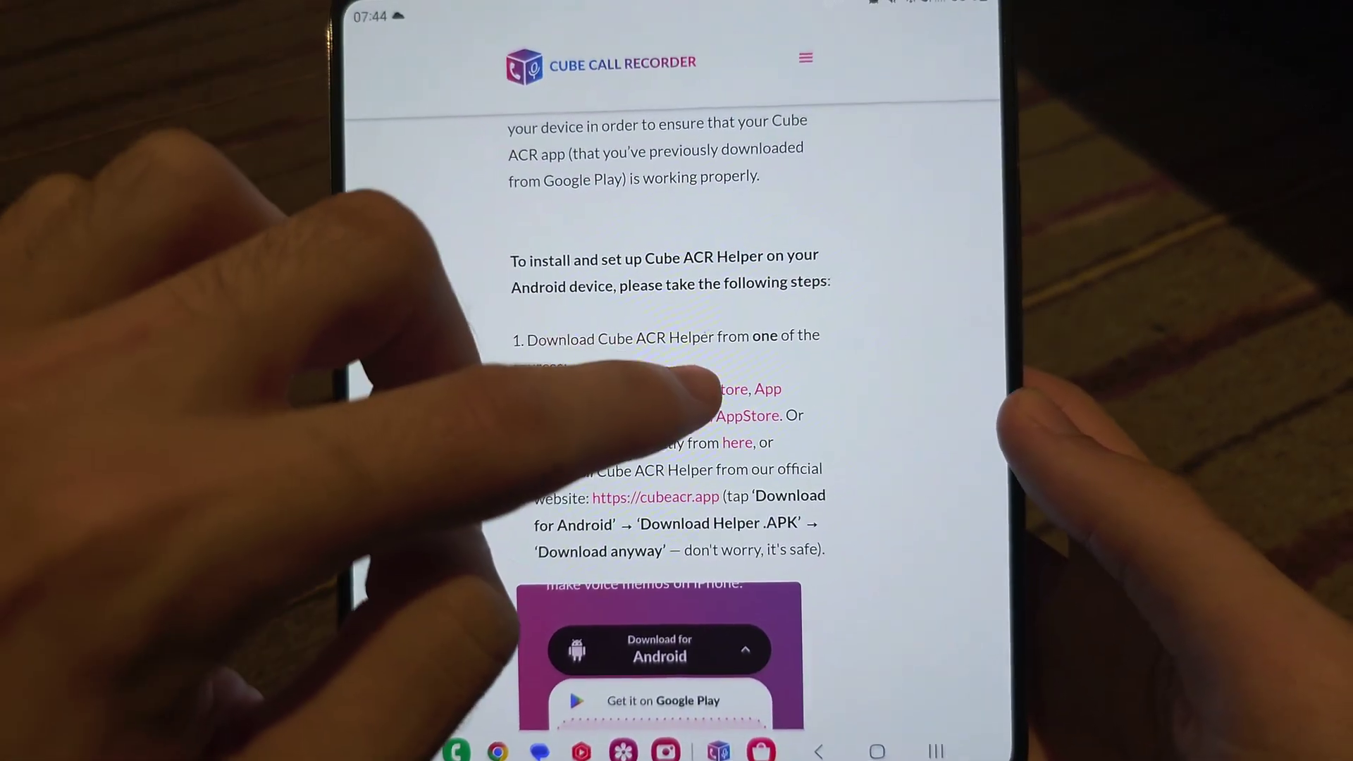
# Follow the guide's step-1 Galaxy Store link to the Cube ACR Helper listing.
pyautogui.click(701, 389)
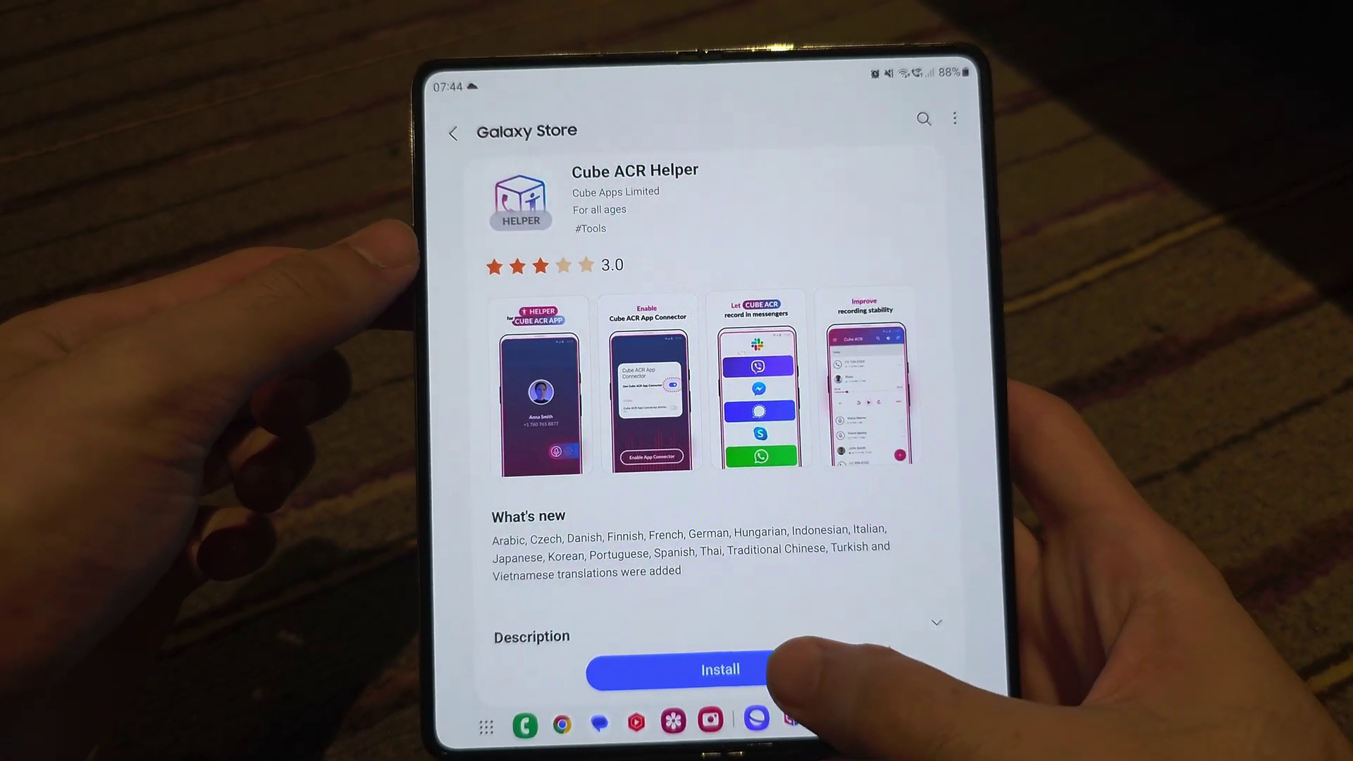
# Install Cube ACR Helper from its Galaxy Store page and open it.
pyautogui.click(730, 674)
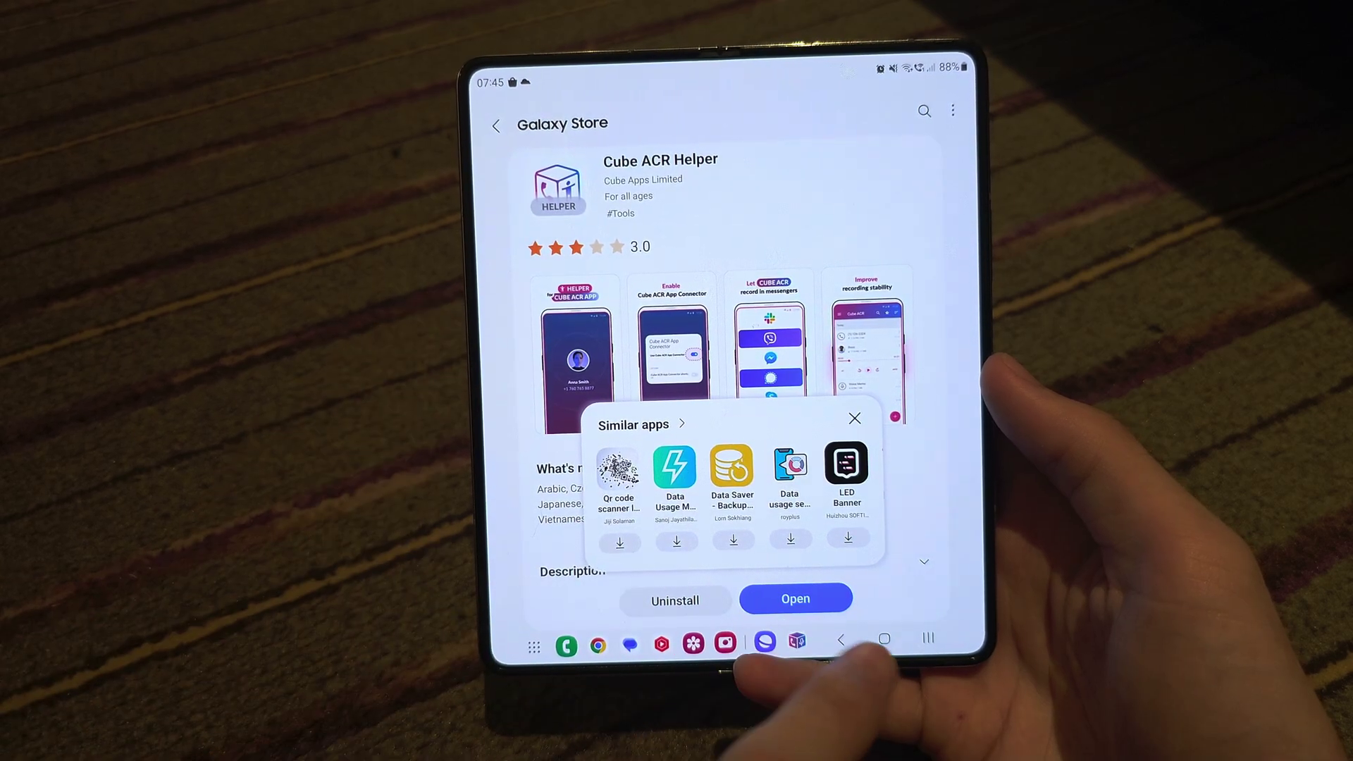
pyautogui.click(795, 600)
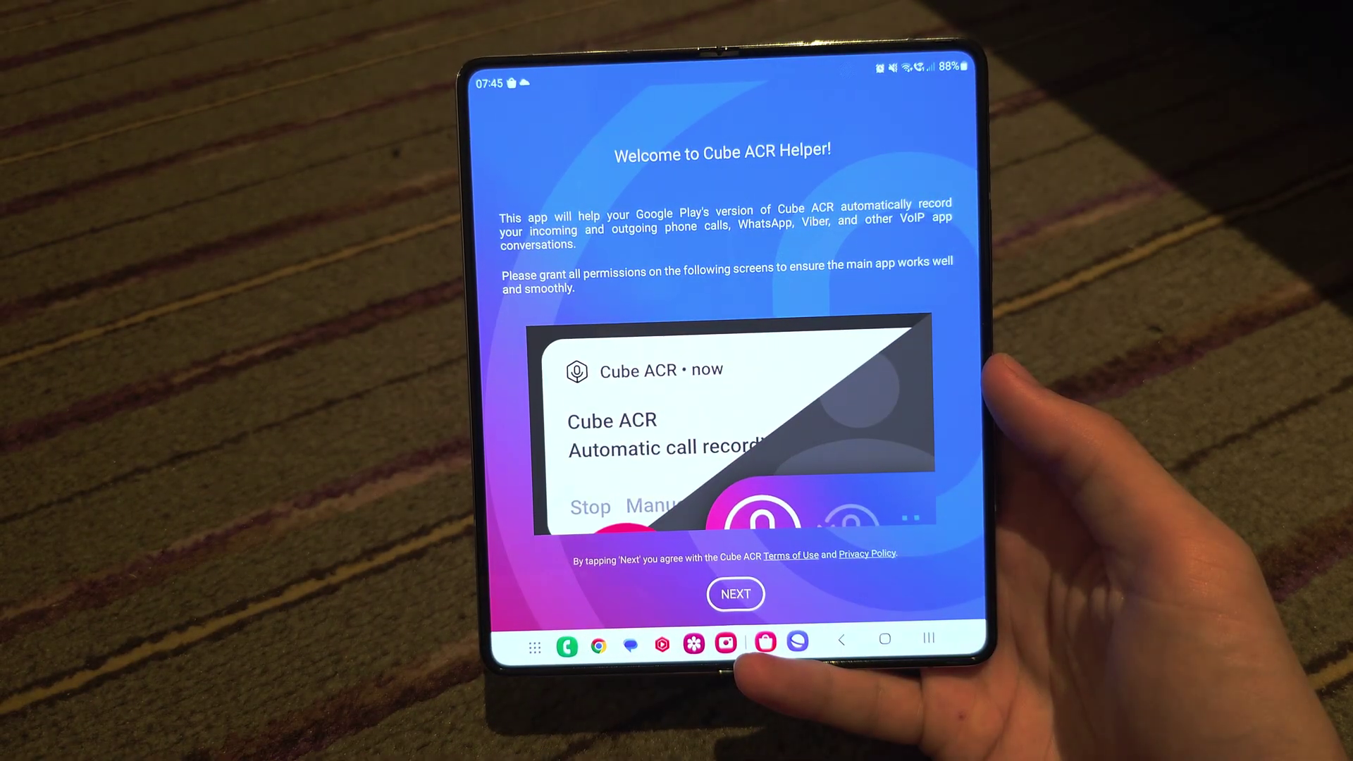
# Grant Cube ACR Helper microphone, call log and phone permissions, then go to Accessibility for App Connector.
pyautogui.click(735, 595)
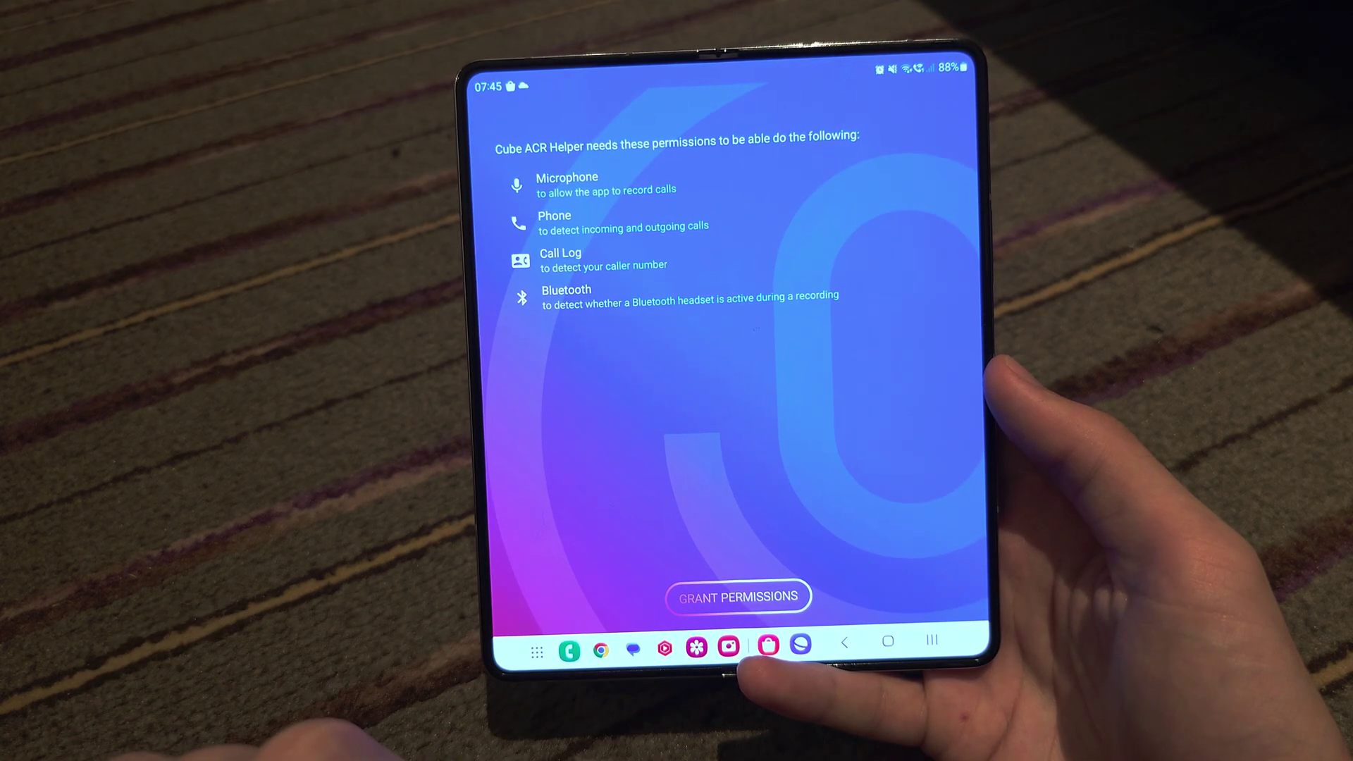
pyautogui.click(706, 598)
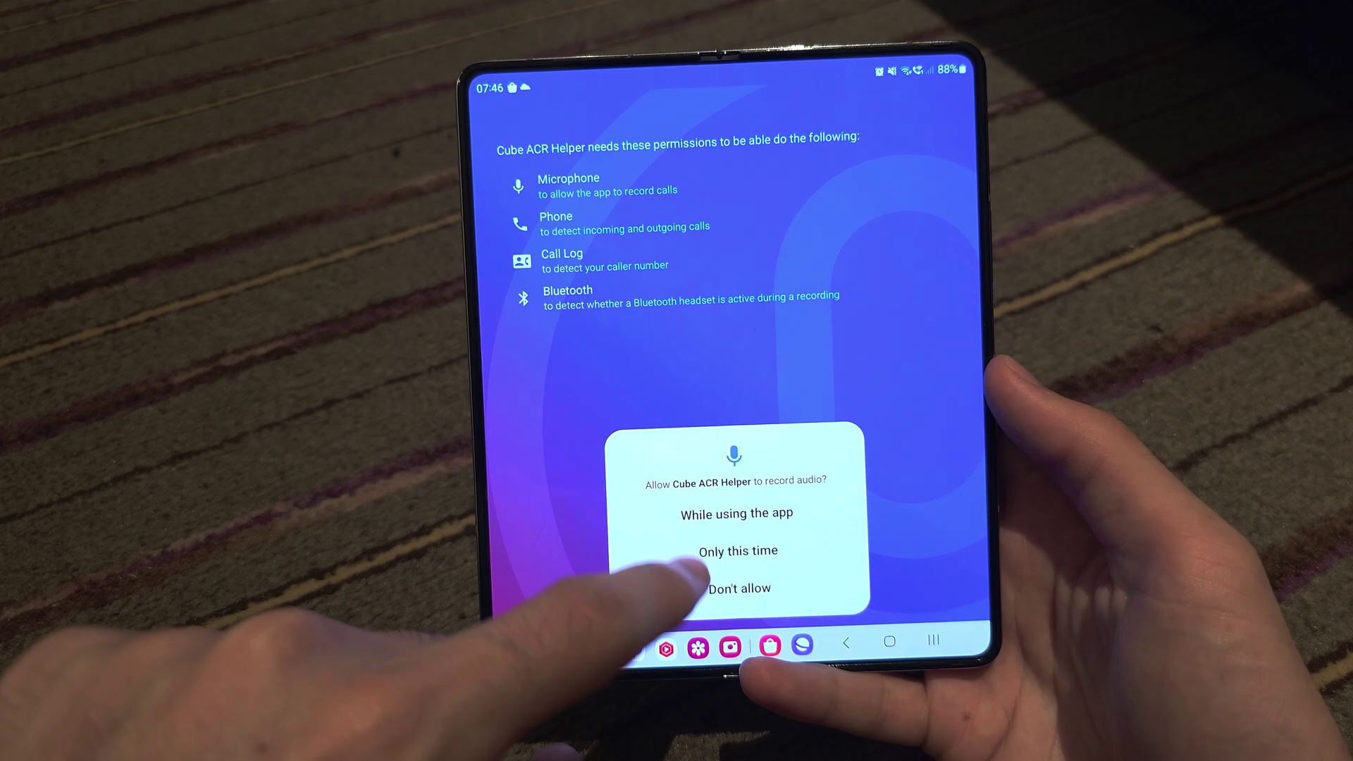
pyautogui.click(698, 548)
pyautogui.click(707, 561)
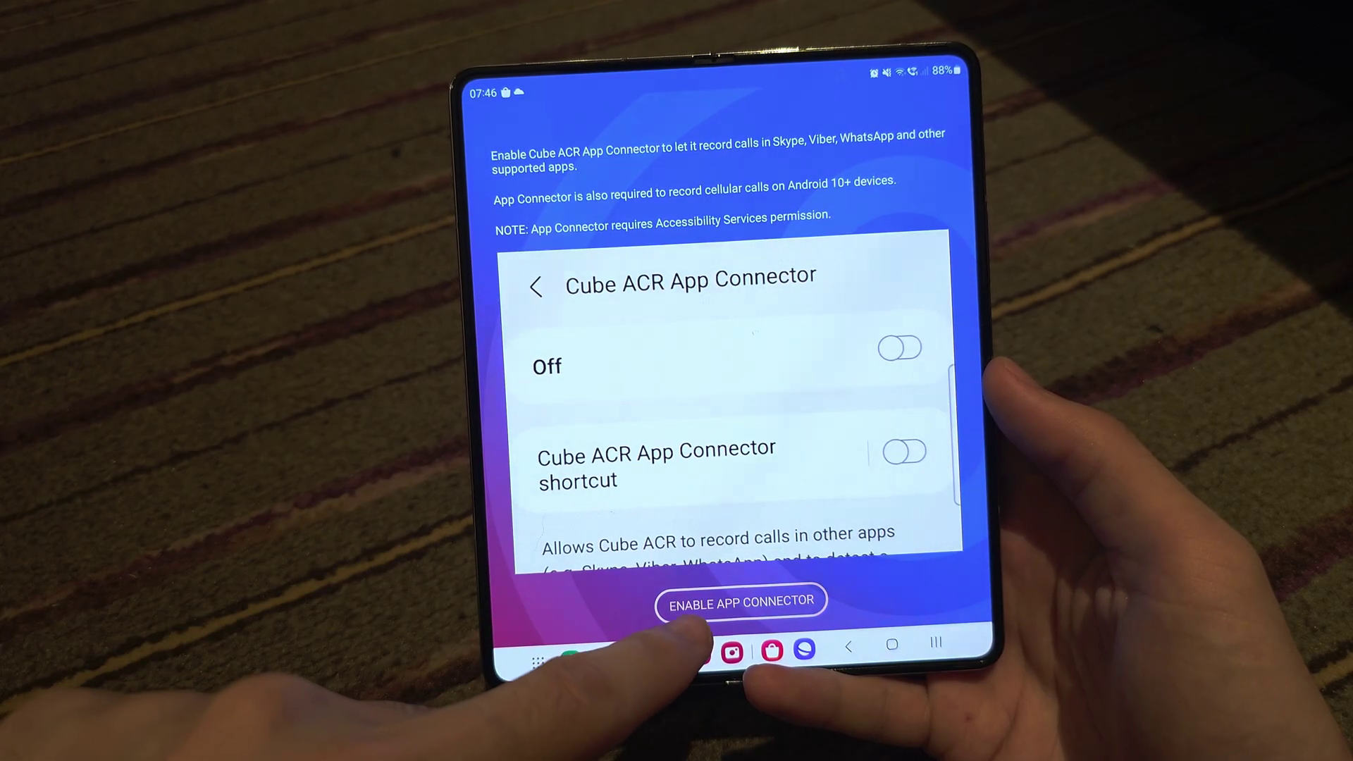
pyautogui.click(693, 605)
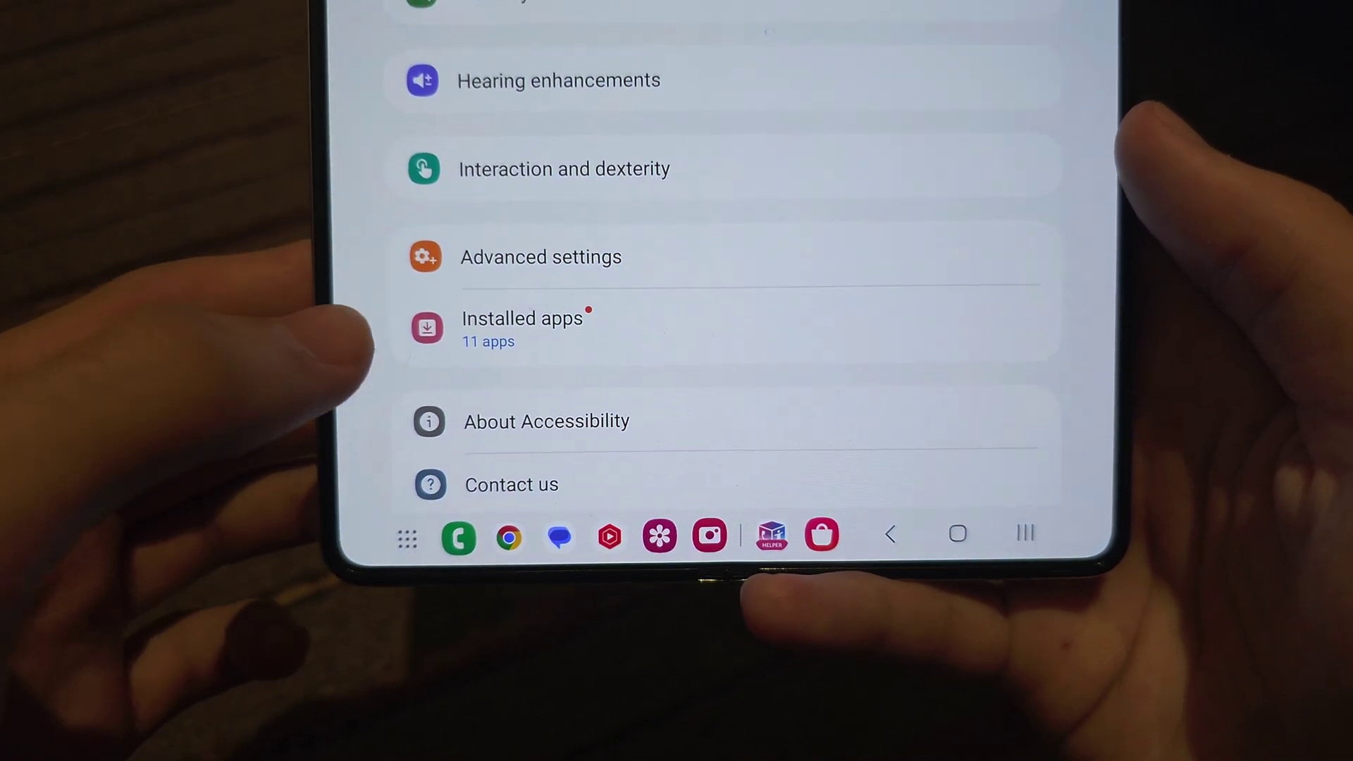
# Switch on the Cube ACR App Connector service from Accessibility's installed apps list.
pyautogui.click(523, 322)
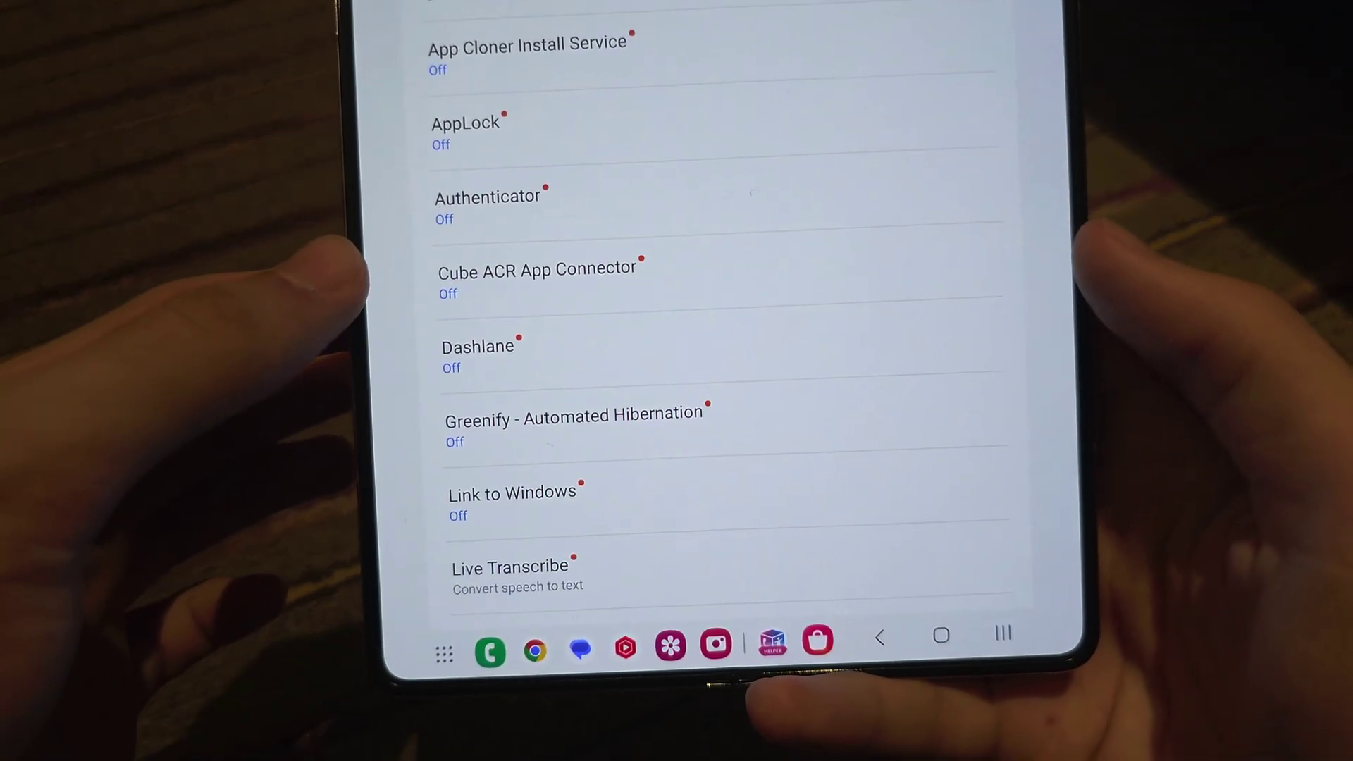
pyautogui.click(508, 284)
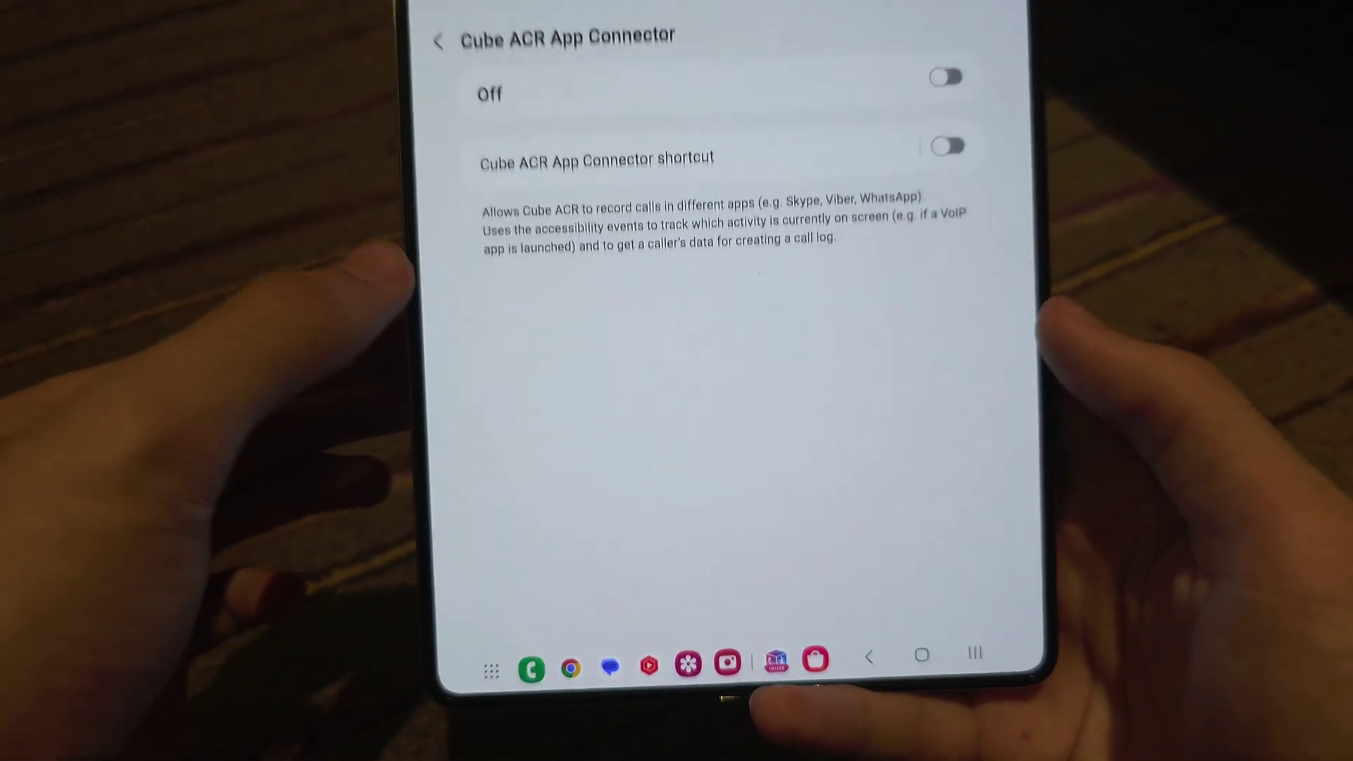
pyautogui.click(932, 130)
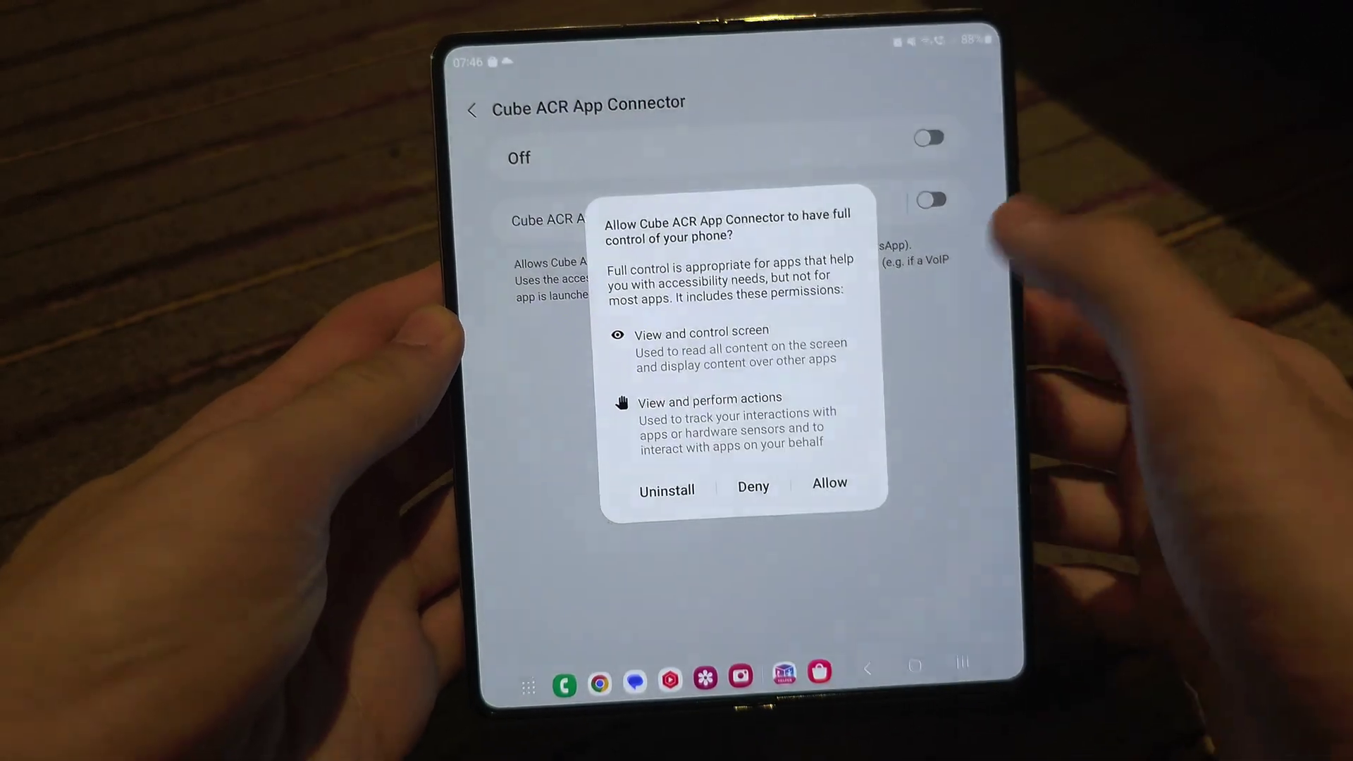
# Allow App Connector full control, exempt the Helper from battery optimisation, refuse notifications, then open Cube ACR.
pyautogui.click(830, 483)
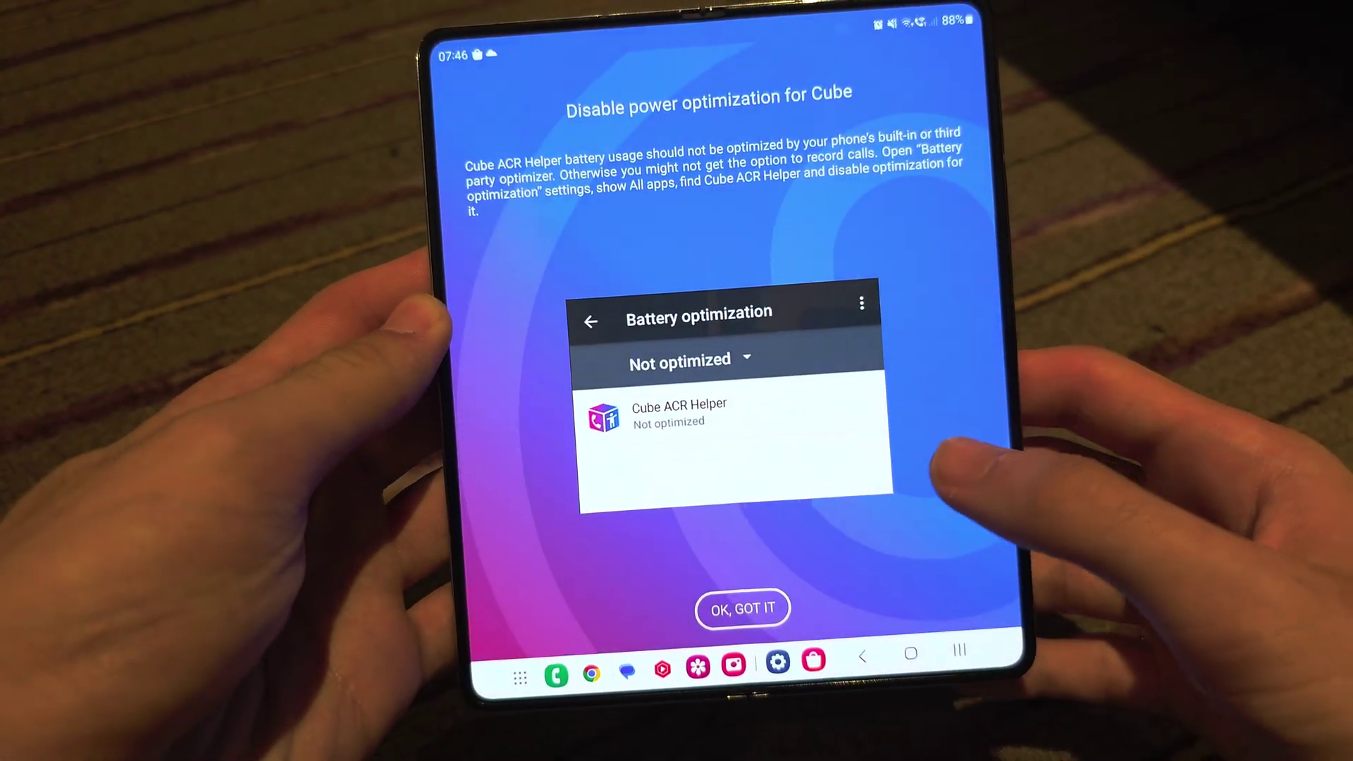
pyautogui.click(743, 613)
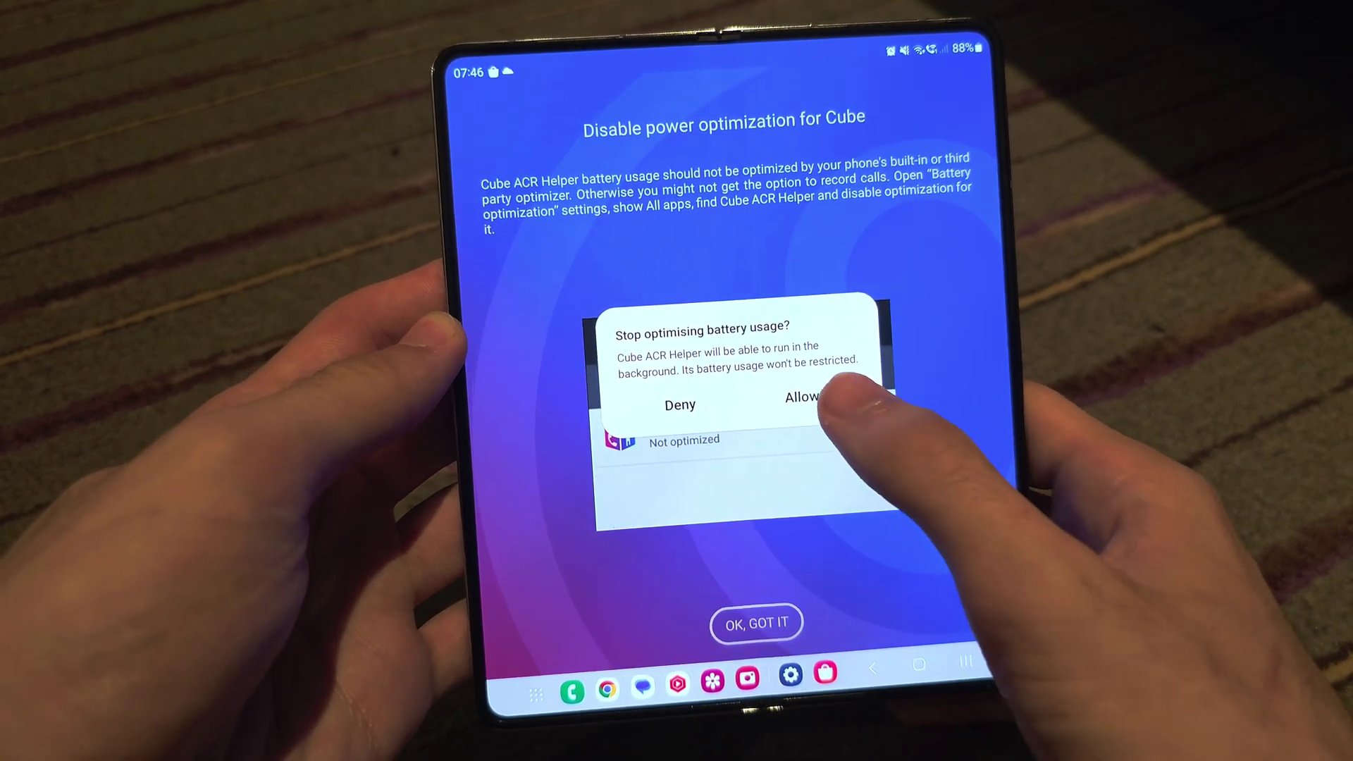
pyautogui.click(801, 394)
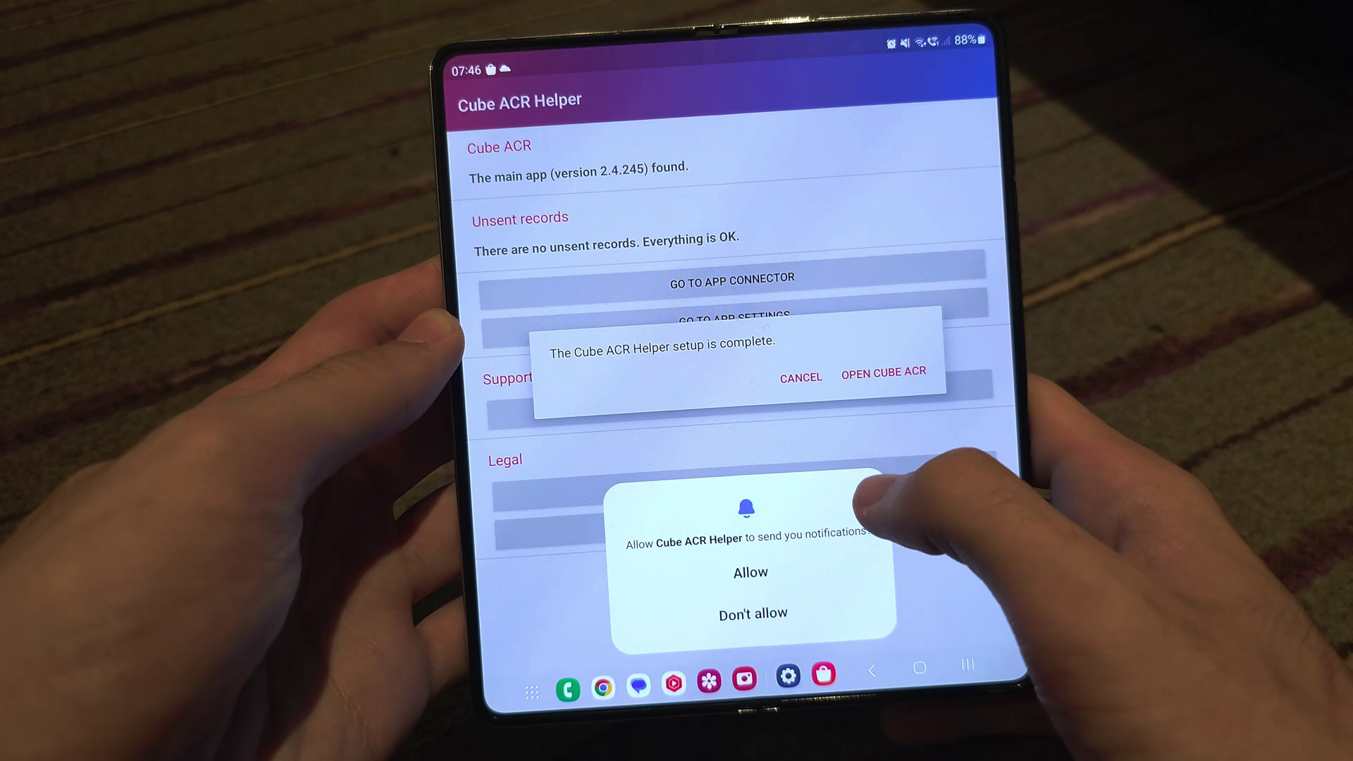
pyautogui.click(766, 611)
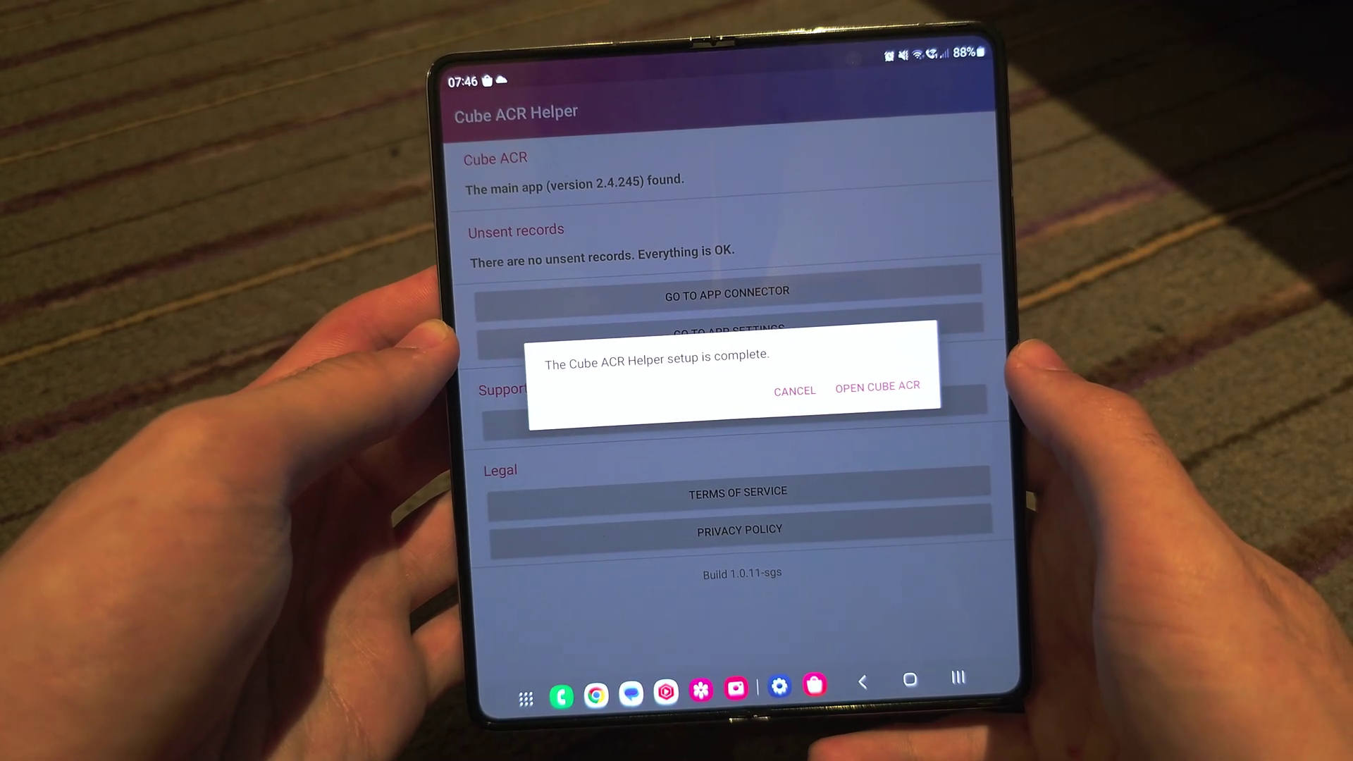
pyautogui.click(878, 388)
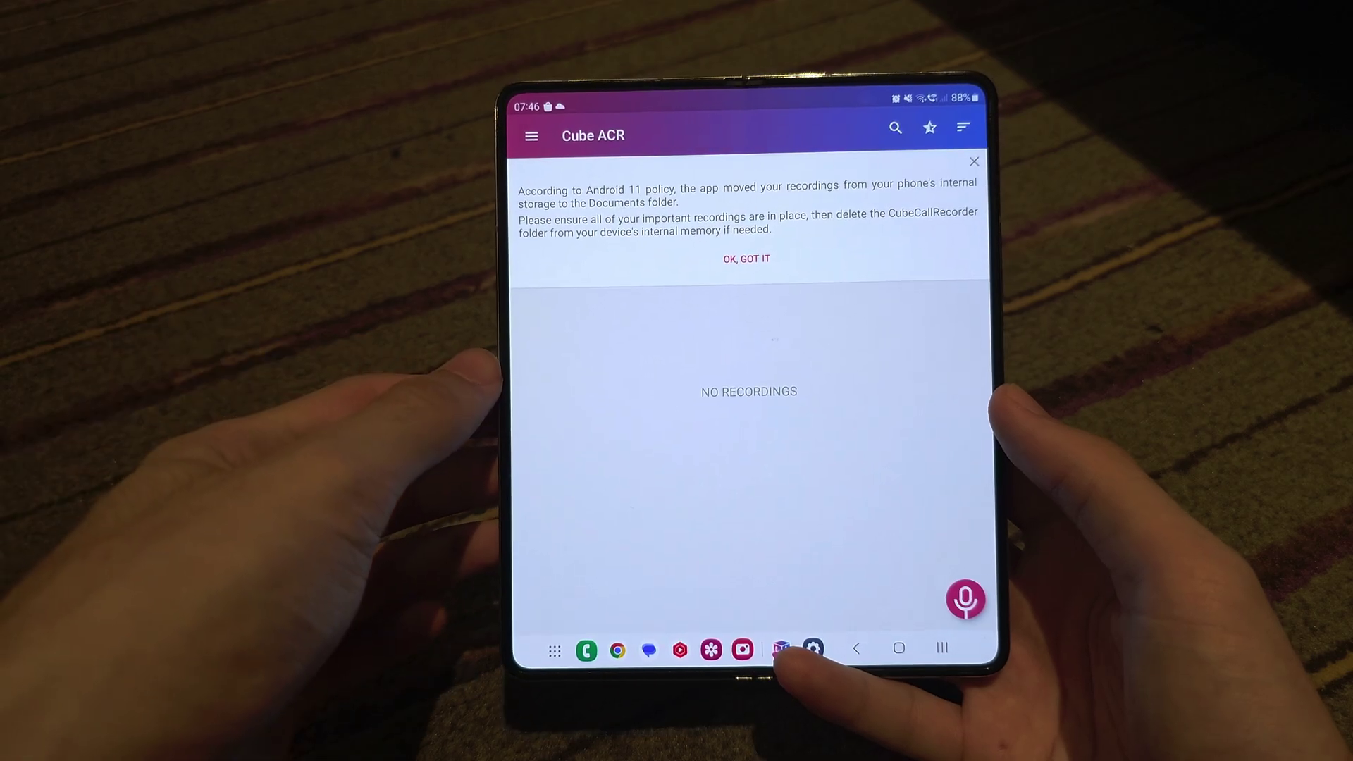
# Glance at Cube ACR's navigation drawer, then return home and bring up the app drawer.
pyautogui.moveTo(513, 376); pyautogui.dragTo(614, 375)
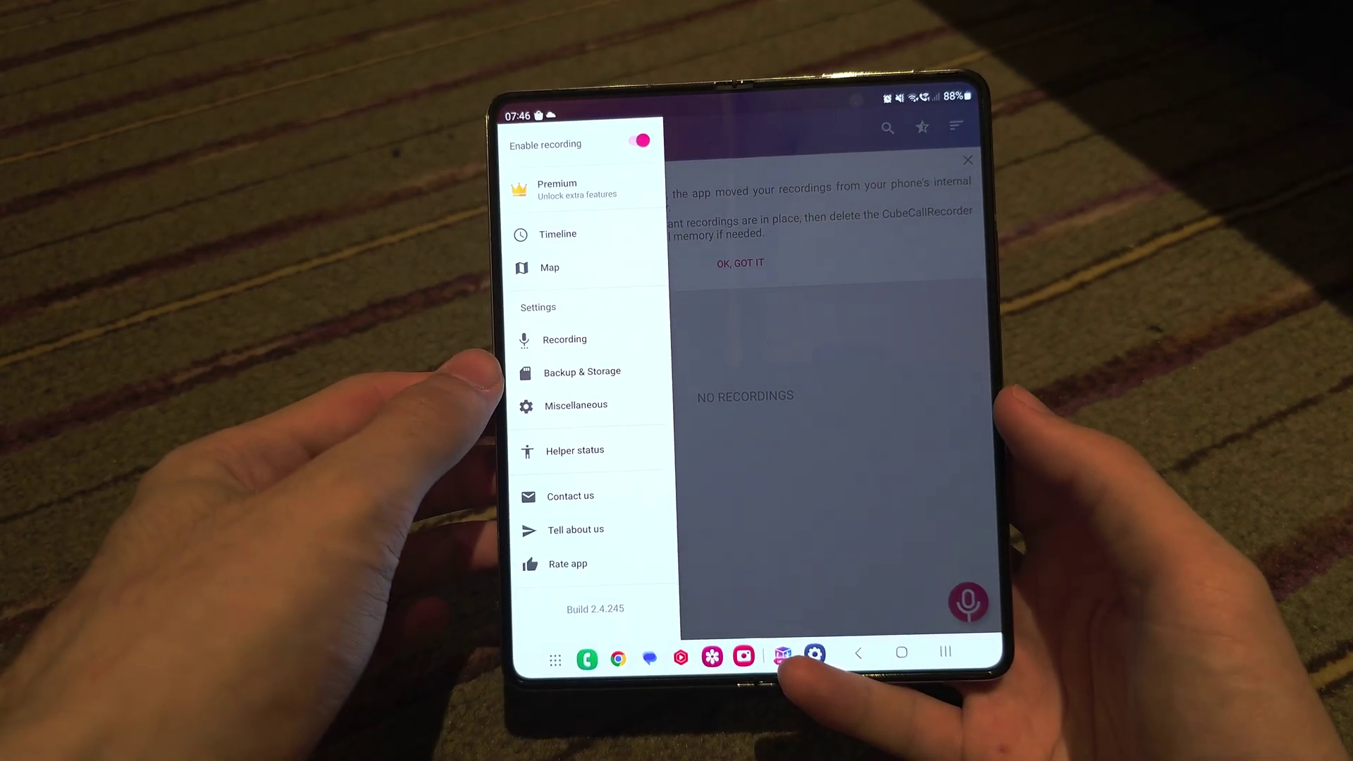
pyautogui.click(859, 652)
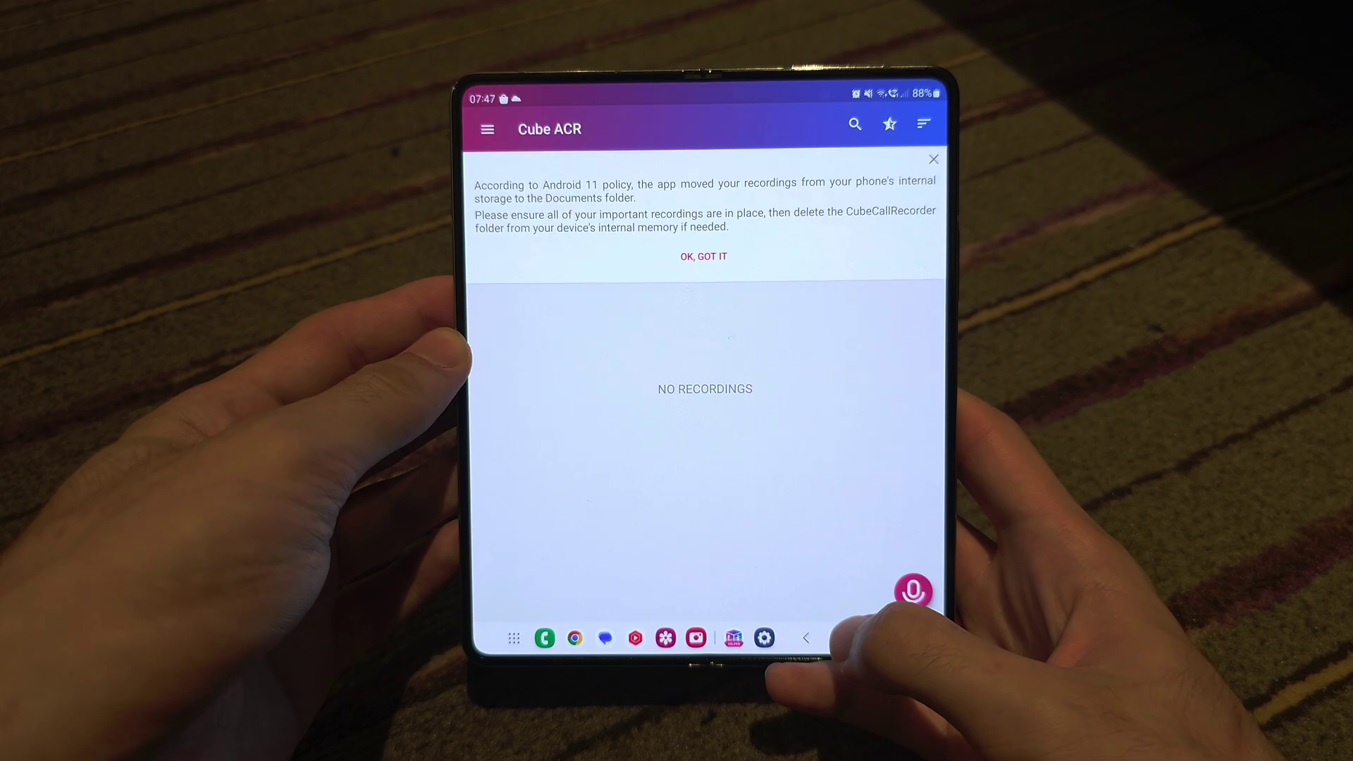
pyautogui.click(851, 647)
pyautogui.moveTo(703, 507); pyautogui.dragTo(703, 264)
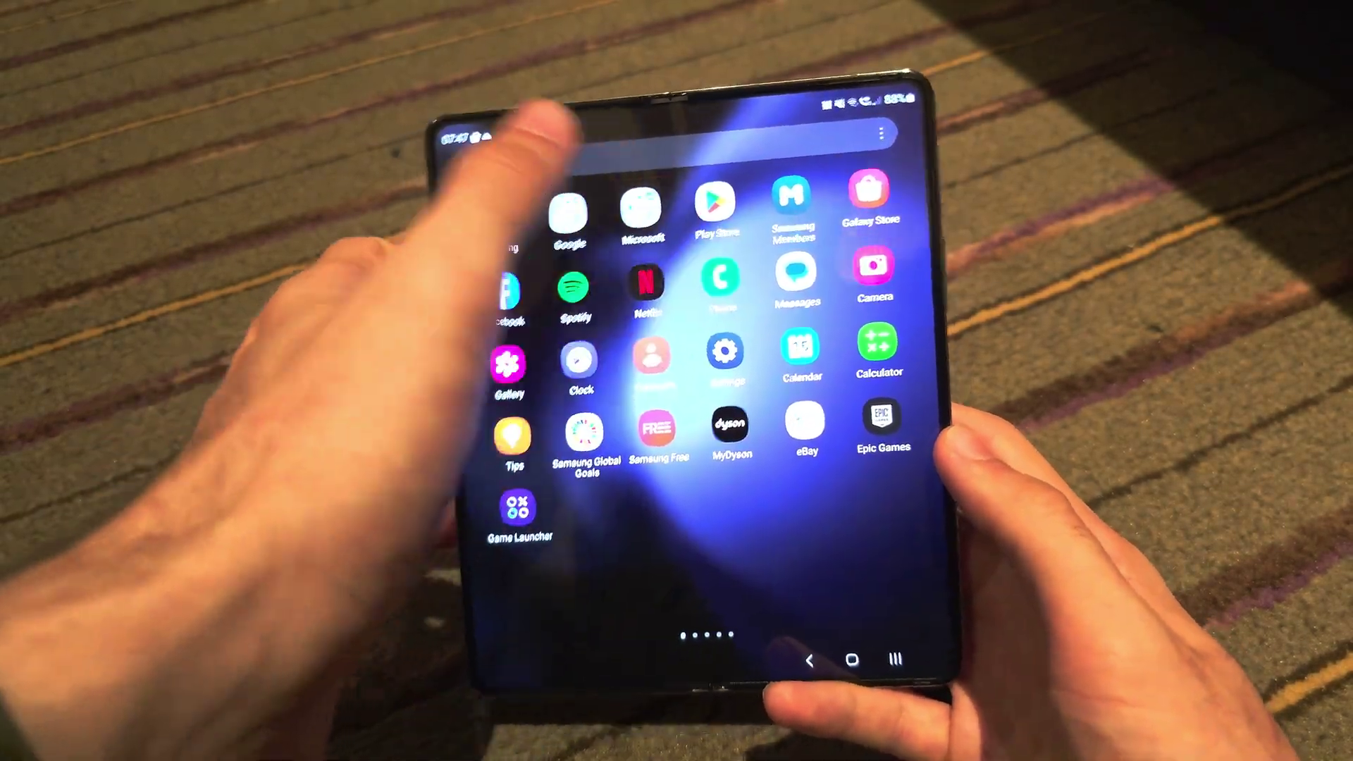
pyautogui.click(729, 270)
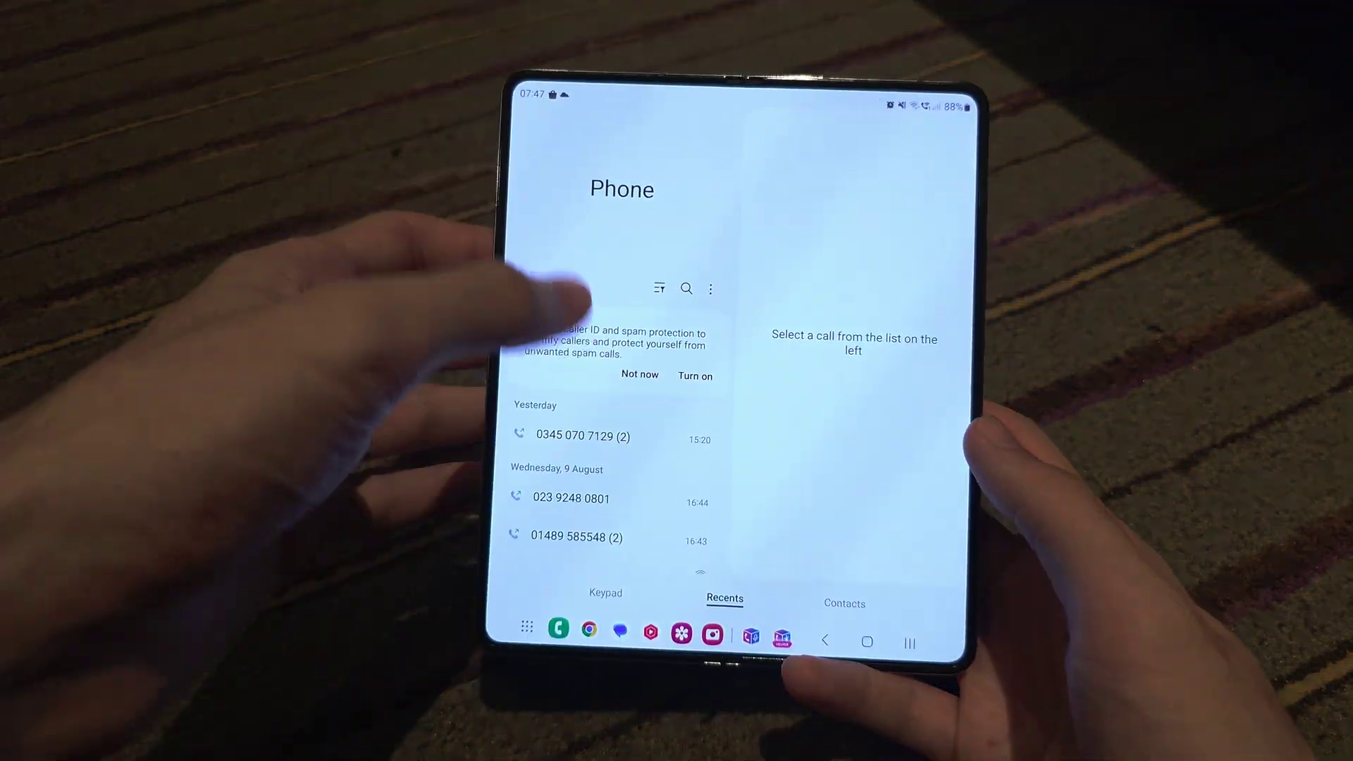
pyautogui.scroll(-10, 603, 402)
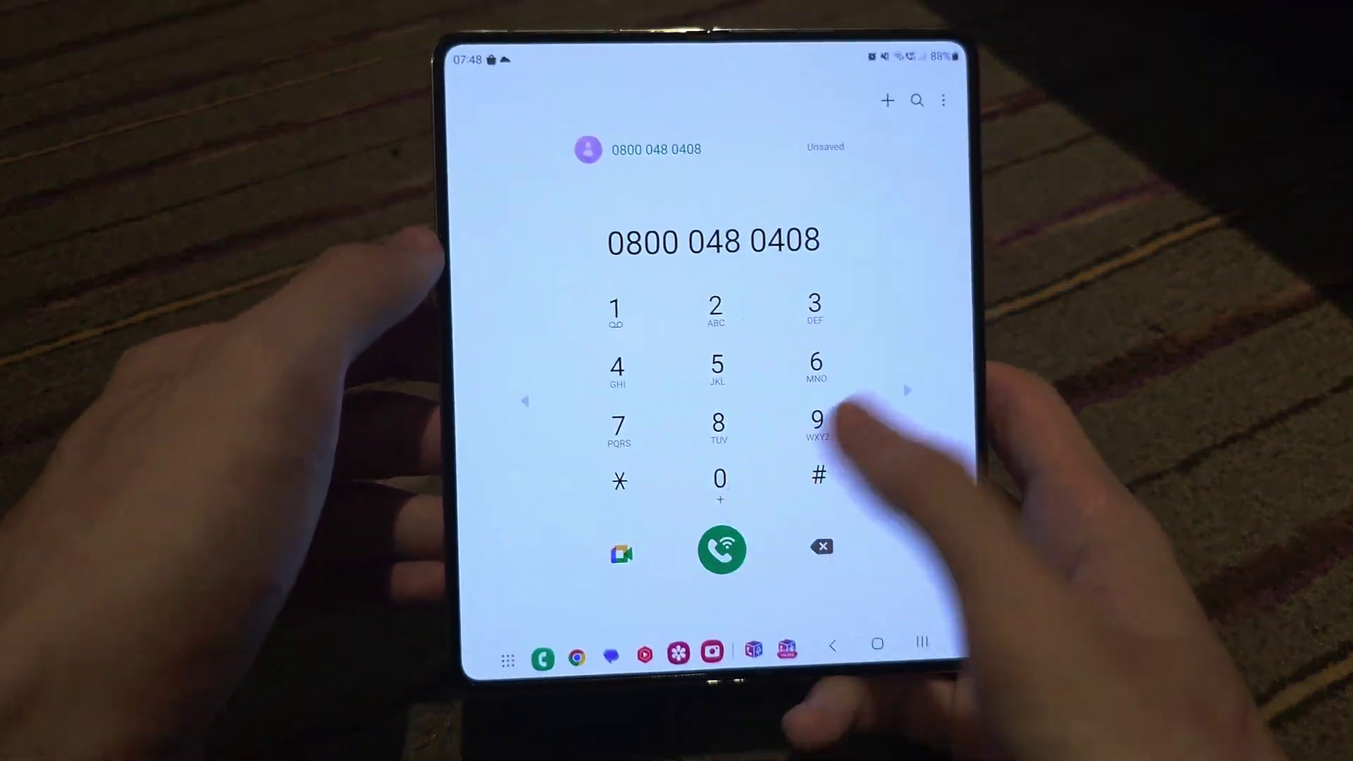
pyautogui.click(704, 548)
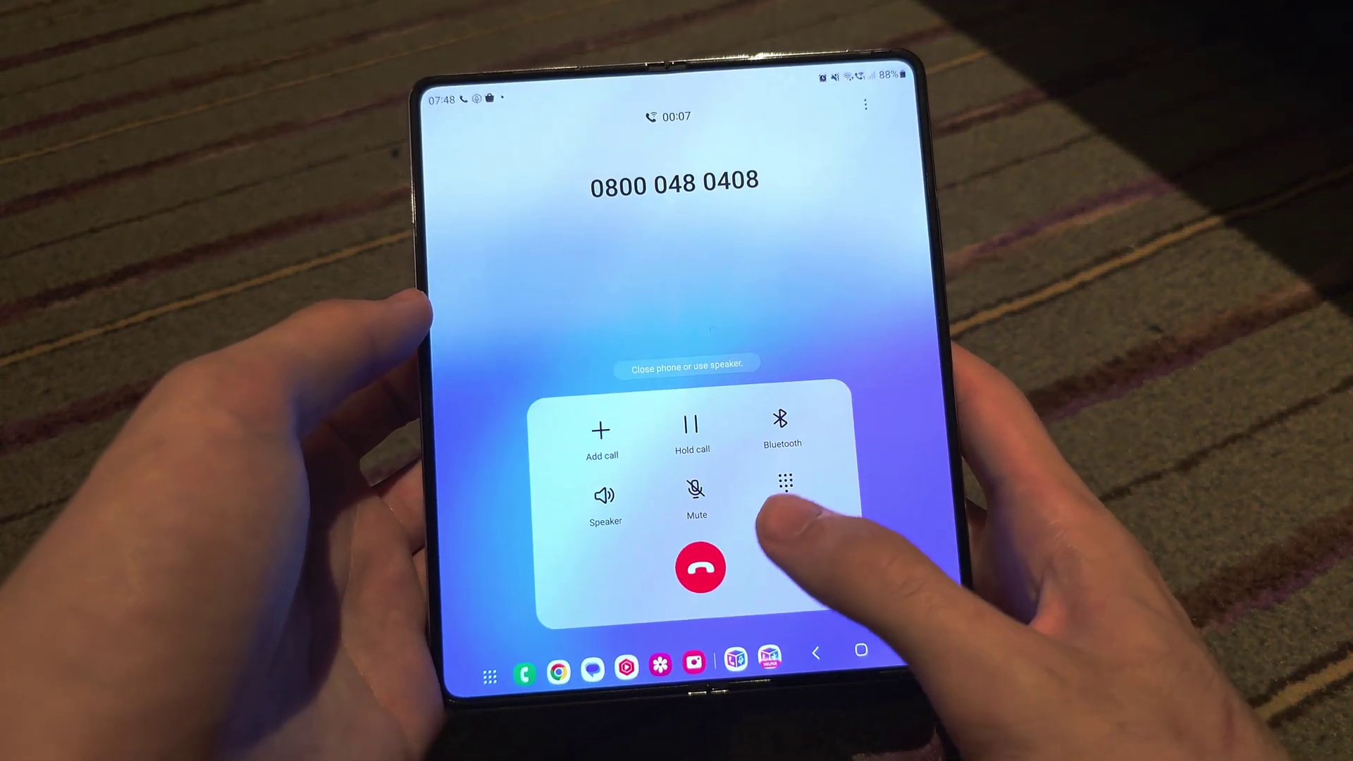
pyautogui.click(716, 571)
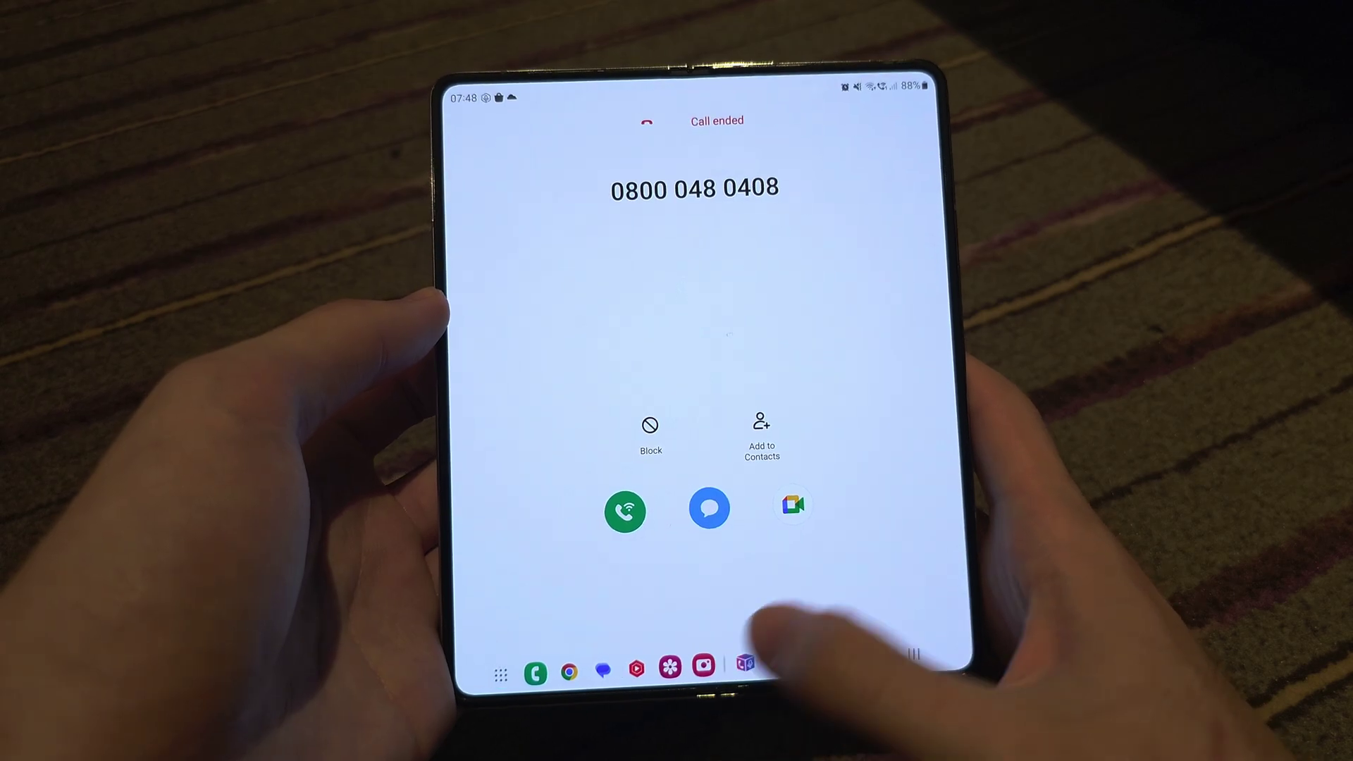
pyautogui.click(742, 663)
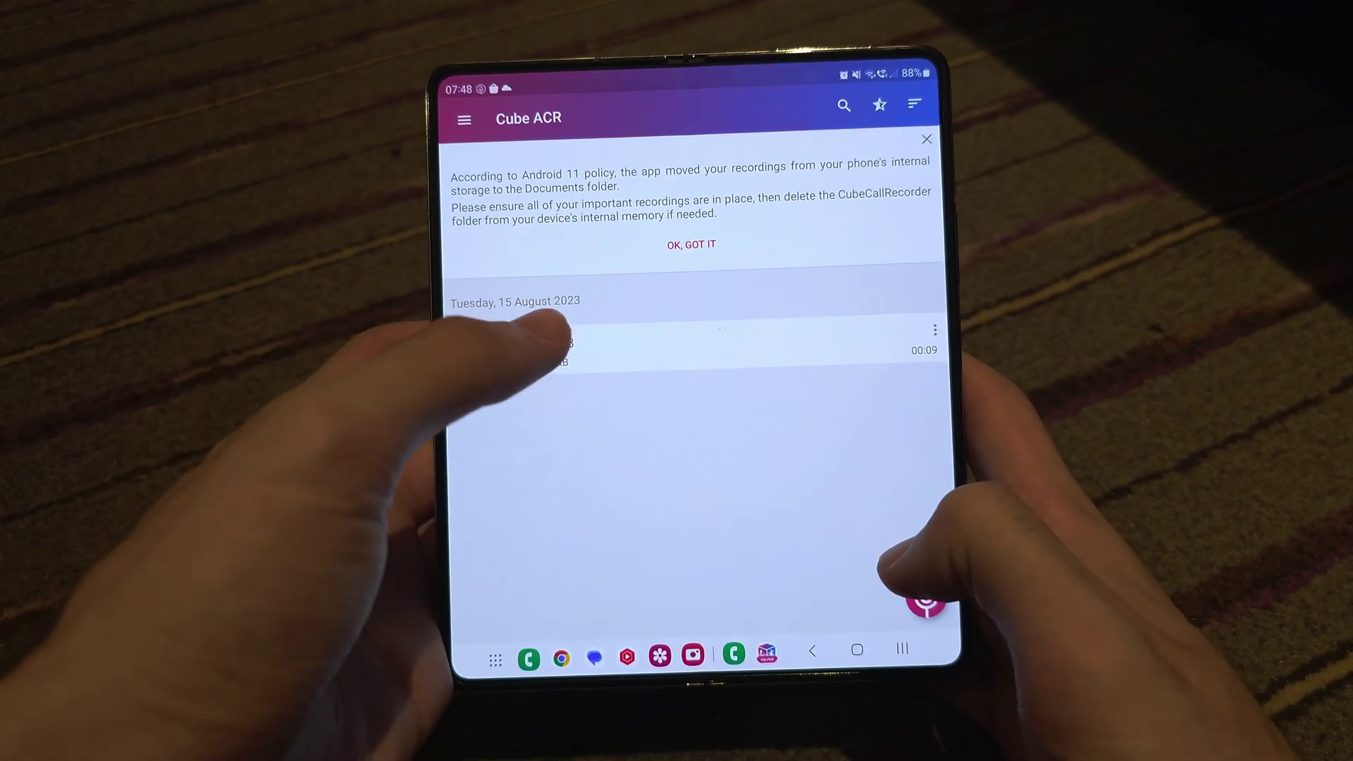
pyautogui.click(550, 358)
pyautogui.click(717, 407)
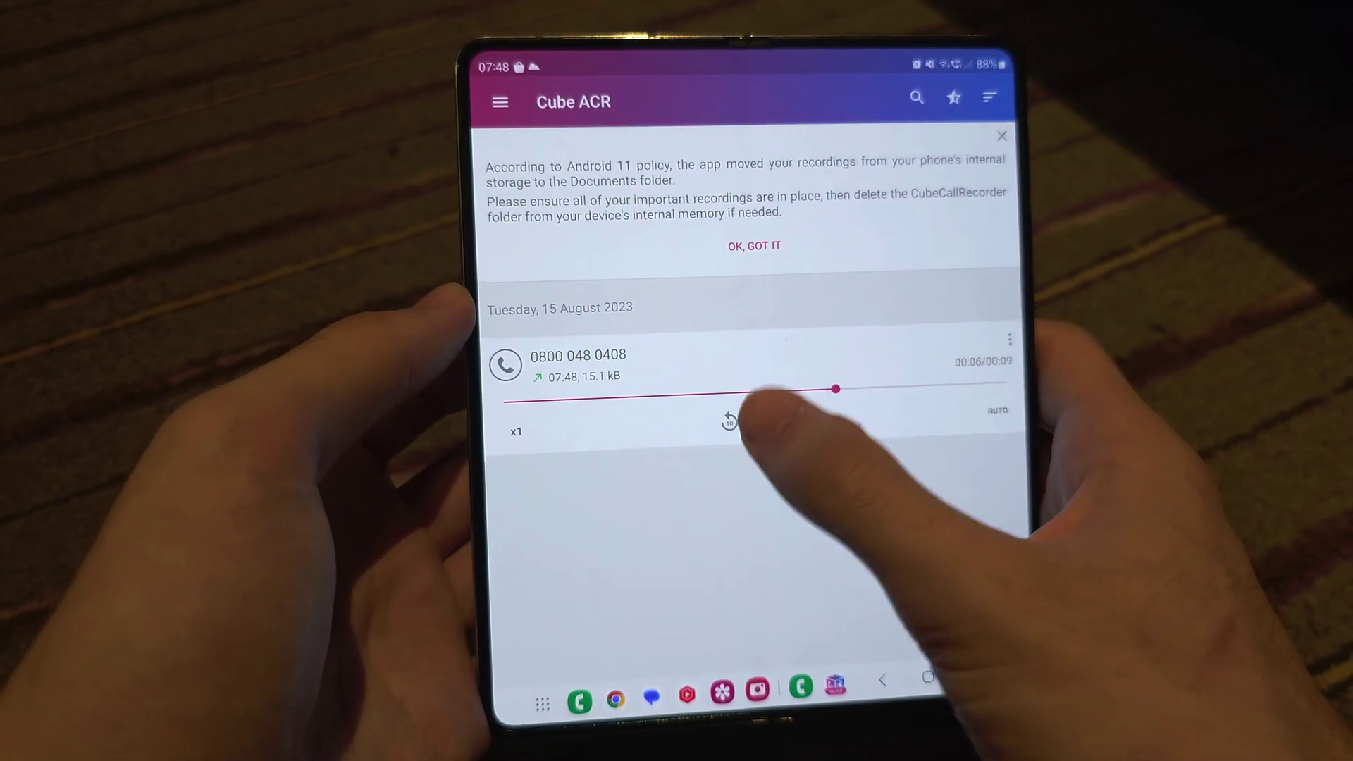
pyautogui.click(730, 418)
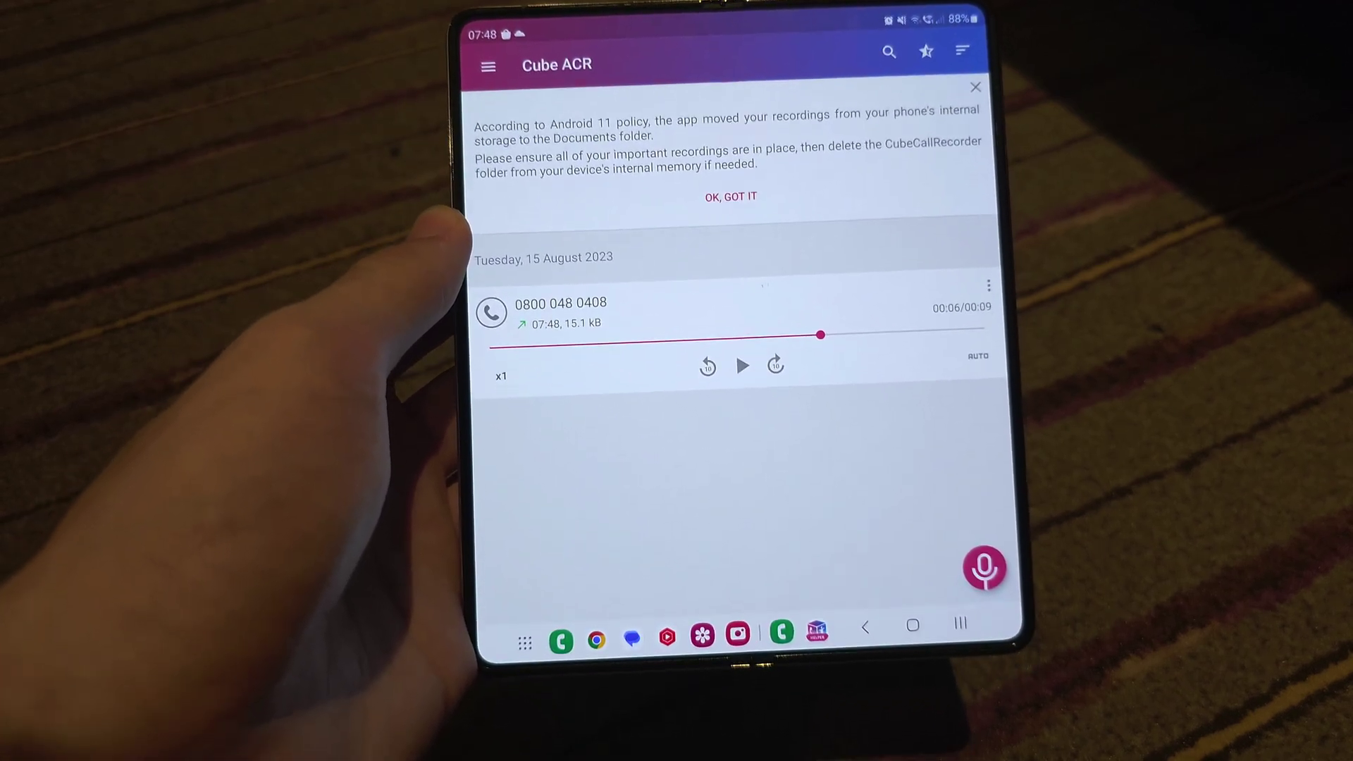
pyautogui.click(743, 365)
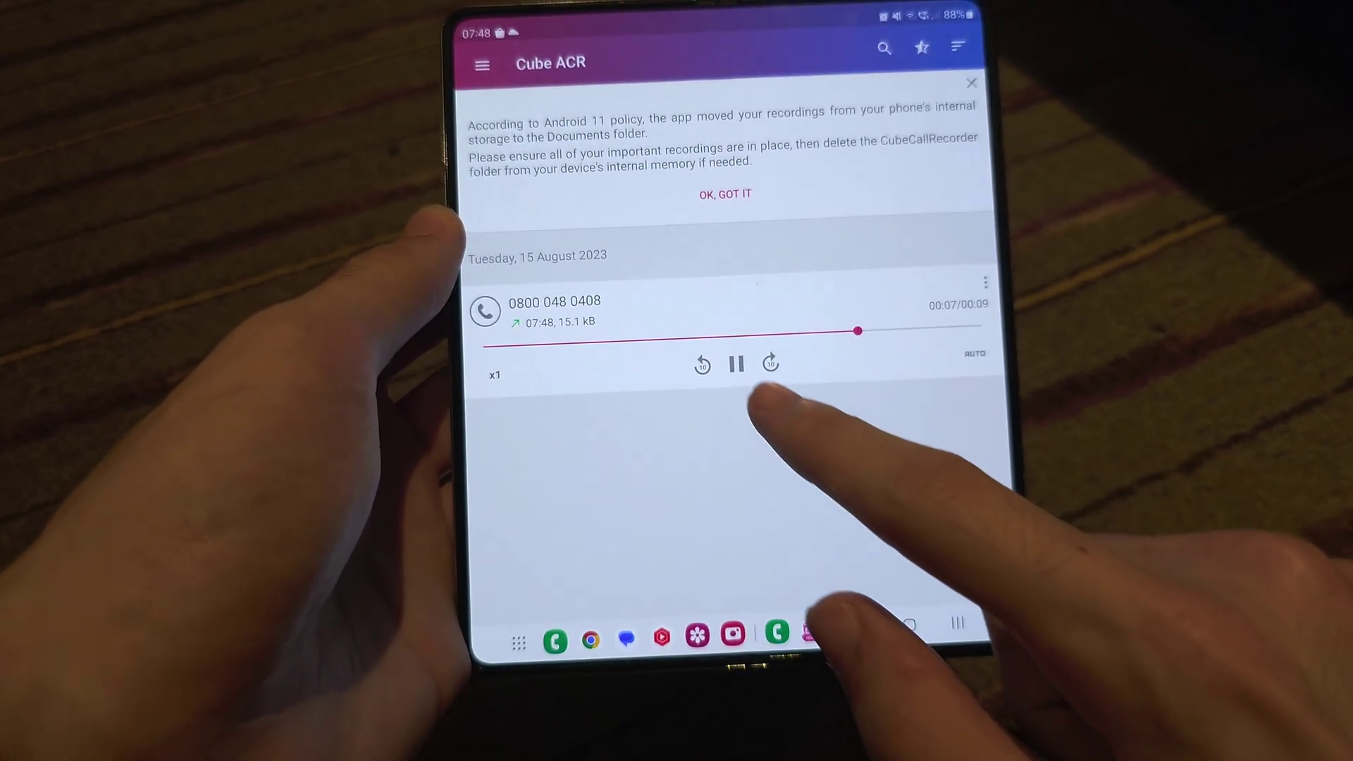
pyautogui.click(736, 364)
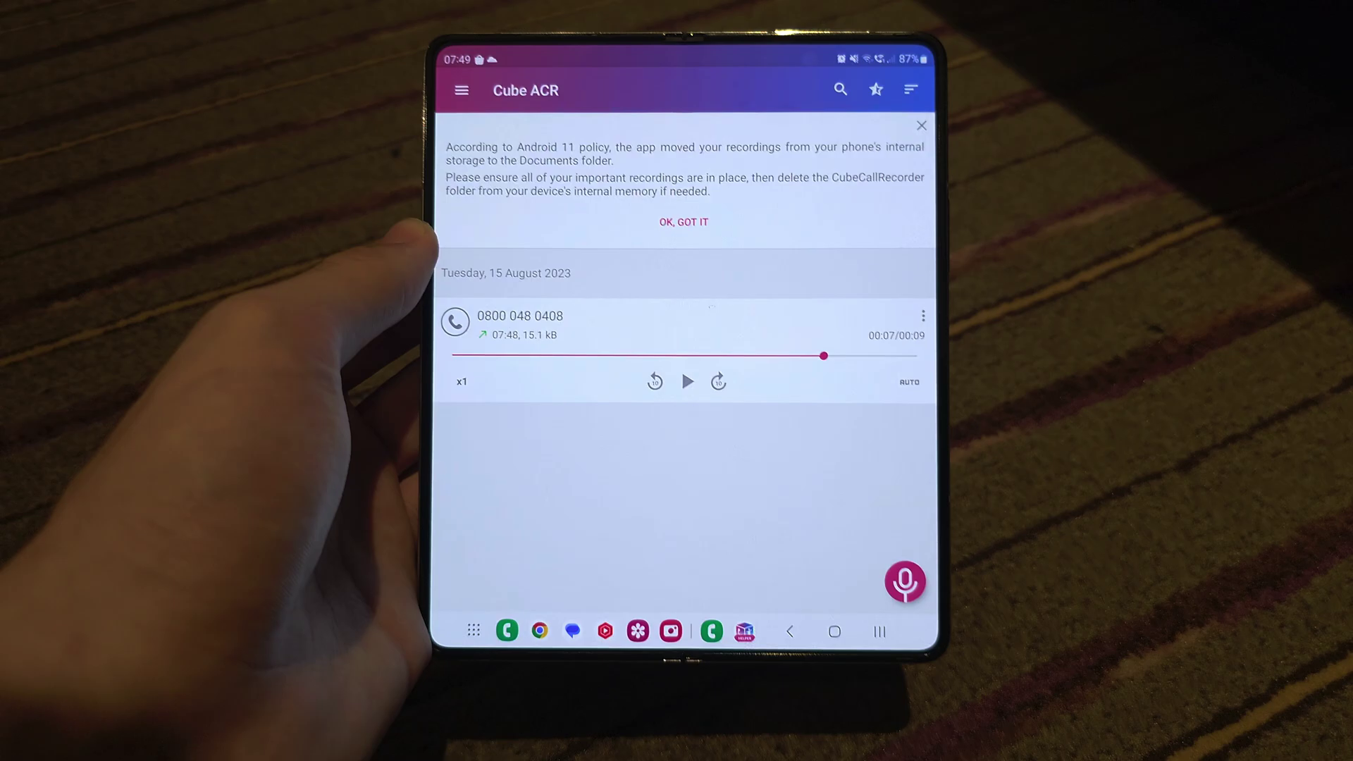
pyautogui.click(829, 625)
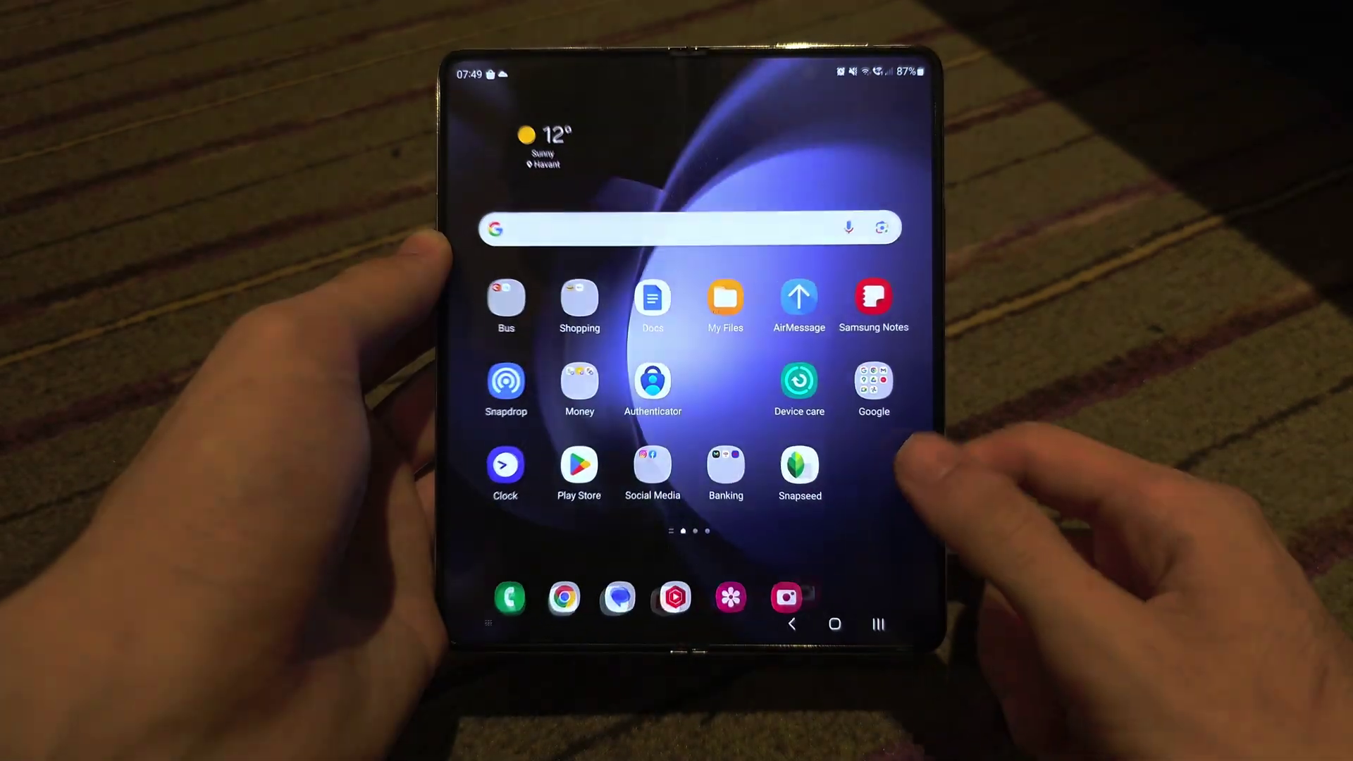